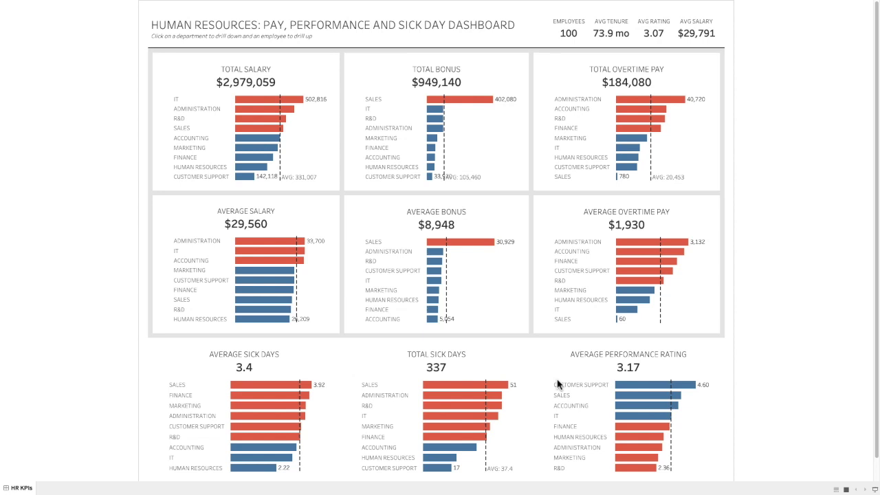
Drill the demo dashboard into the SALES department's employees and back up to departments.
scroll(558, 385, "down", 1)
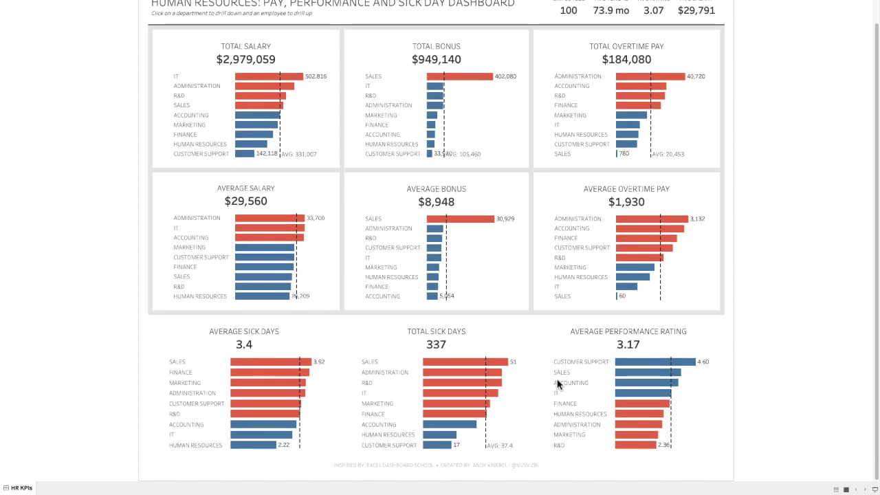
left_click(187, 104)
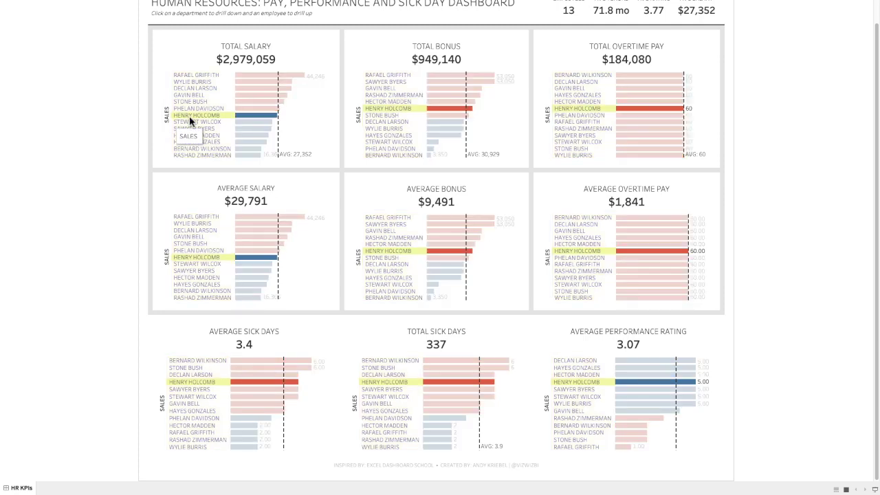
left_click(189, 116)
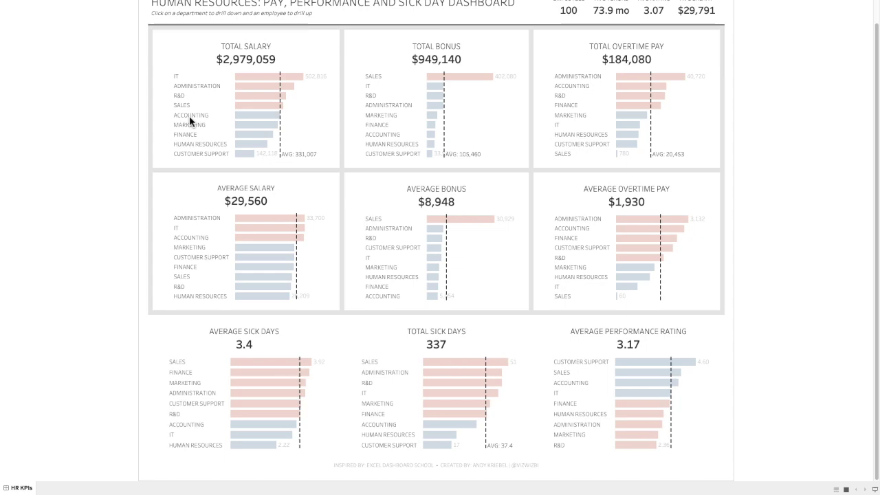
Leave full screen and build Sales bars by Category and Sub-Category, sorted descending.
key("ctrl+Left")
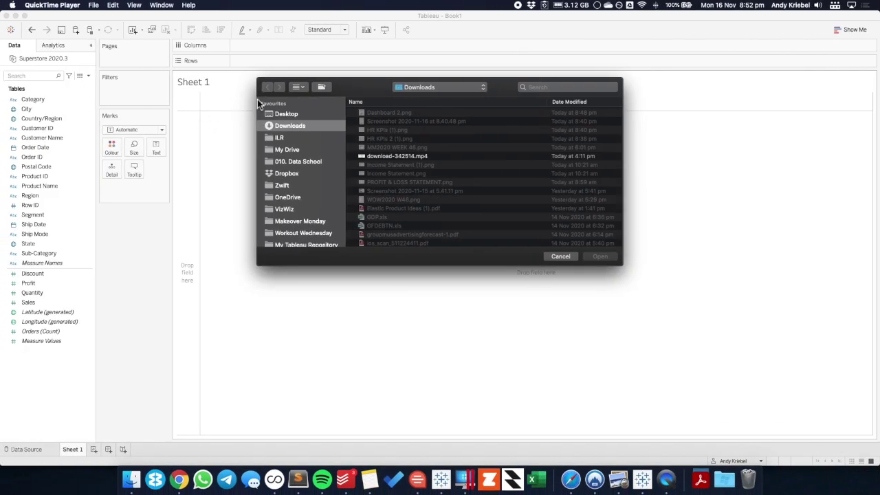
left_click(236, 161)
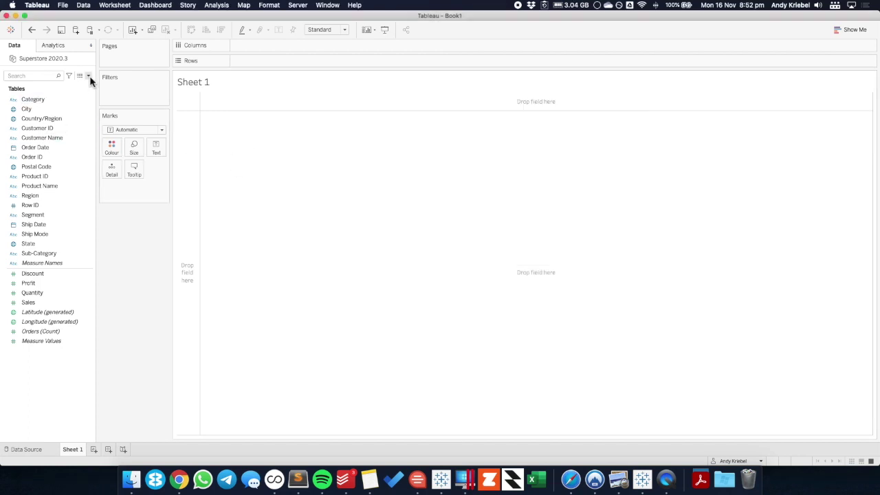
left_click_drag(45, 99, 193, 172)
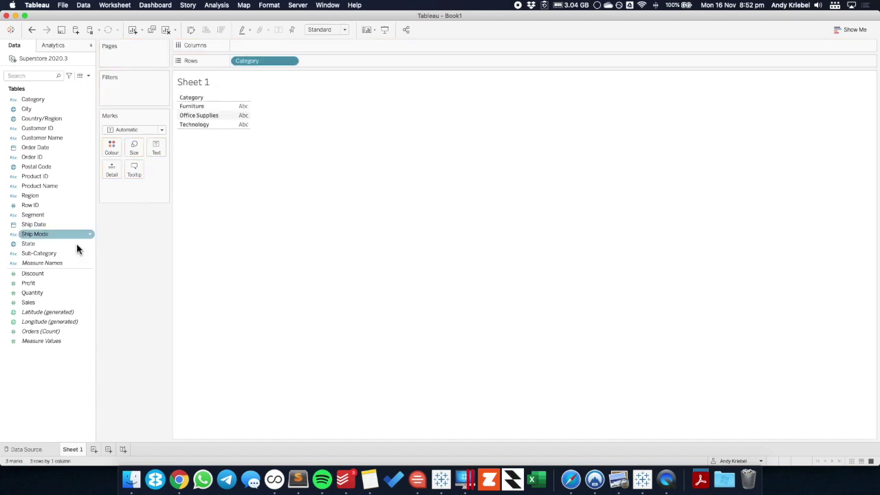
left_click_drag(65, 251, 354, 70)
left_click_drag(15, 302, 248, 41)
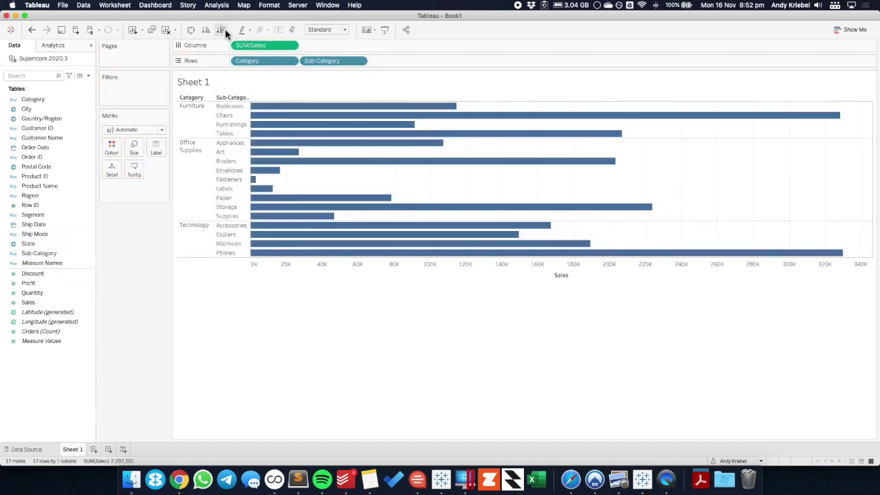
left_click(222, 29)
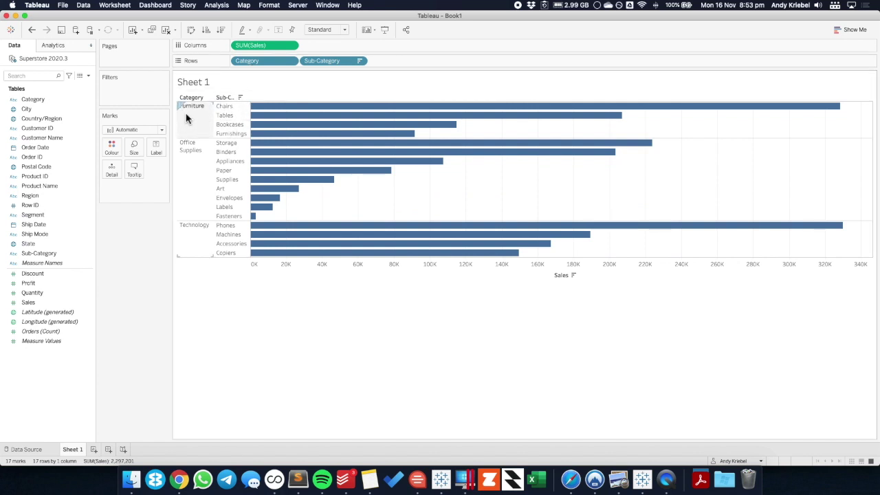
Remove Sub-Category and Category from Rows, leaving one total Sales bar.
left_click_drag(344, 64, 125, 229)
left_click_drag(252, 62, 125, 245)
left_click(59, 101)
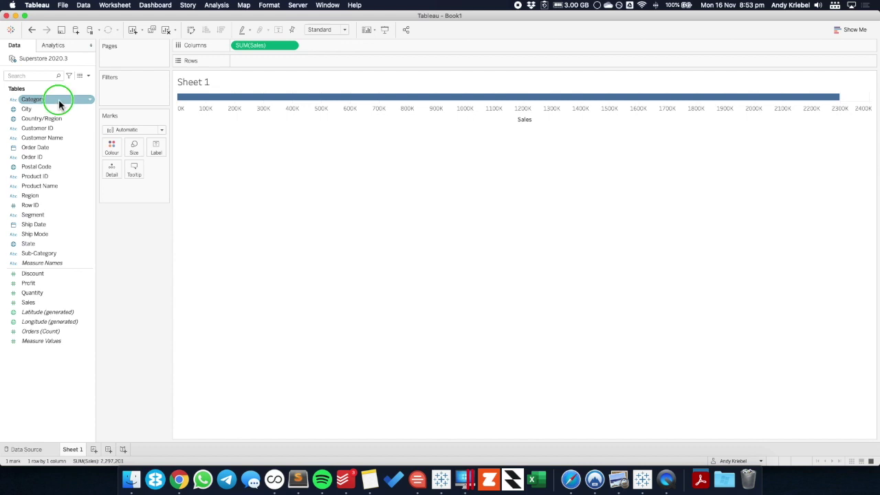
Start a new parameter named 'Category or Sub-Category'.
right_click(59, 102)
left_click(127, 330)
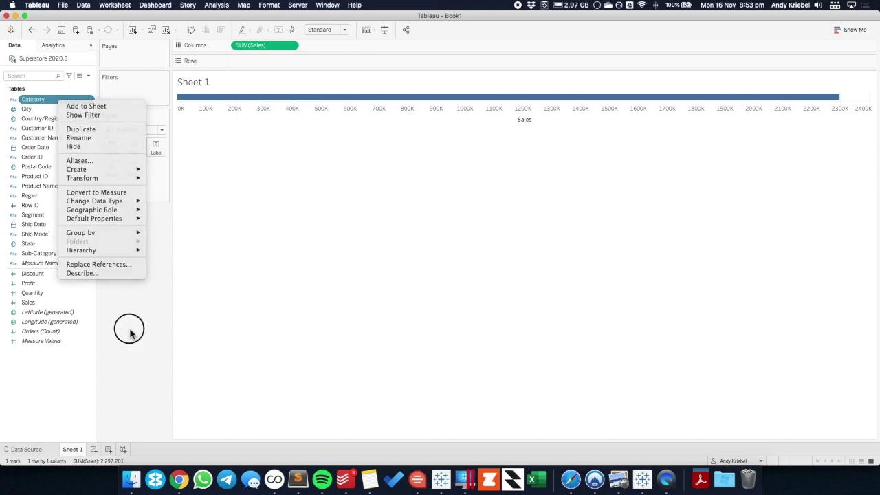
left_click(89, 77)
left_click(83, 92)
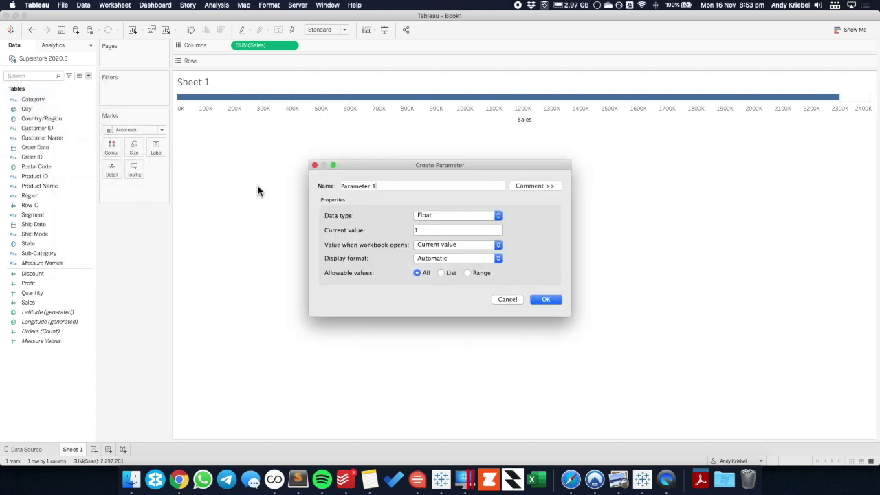
key("BackSpace")
key("BackSpace")
type("Category or Sub-Cate")
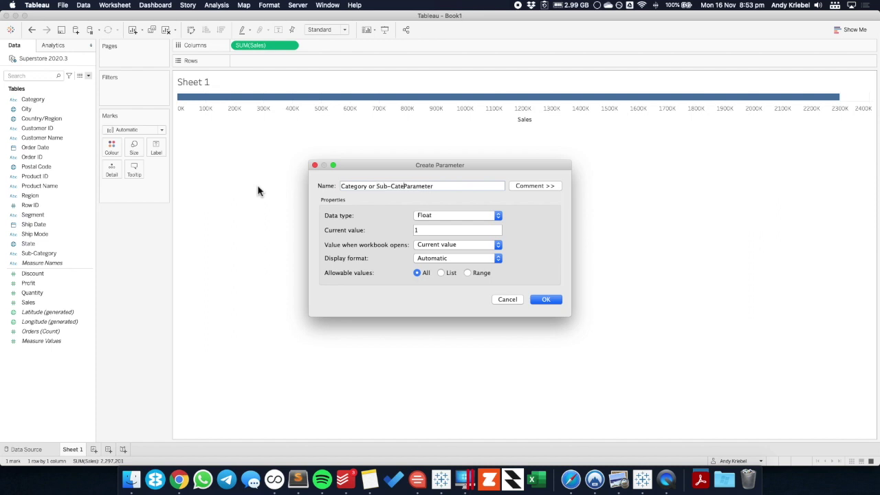
type("gory")
Set the parameter's data type to String with current value Category, and confirm.
left_click(460, 216)
left_click(448, 231)
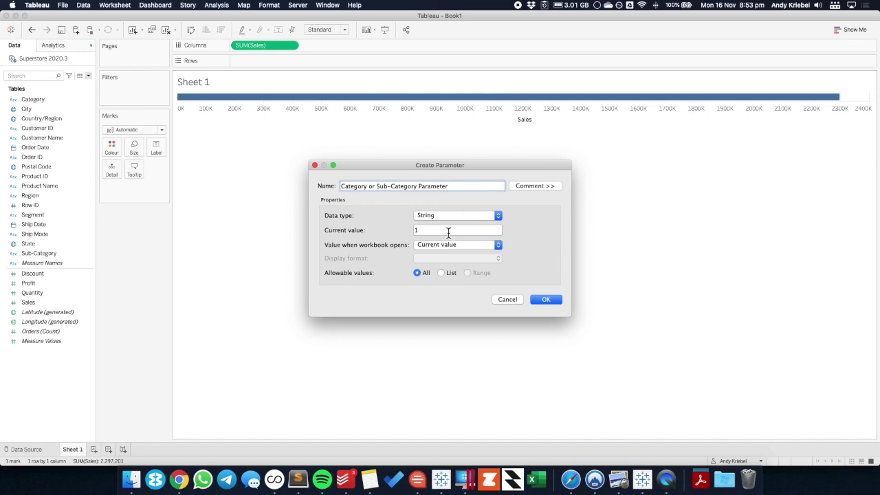
left_click(448, 231)
key("BackSpace")
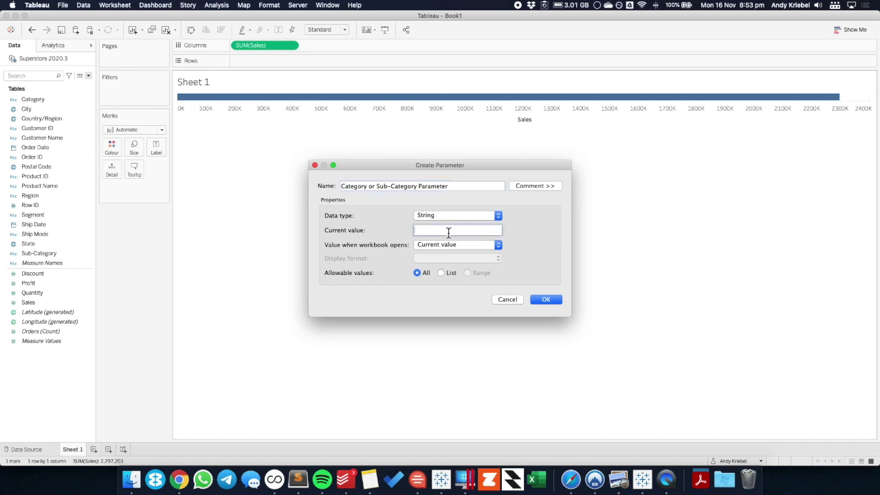
type("Category")
left_click(543, 301)
left_click(546, 300)
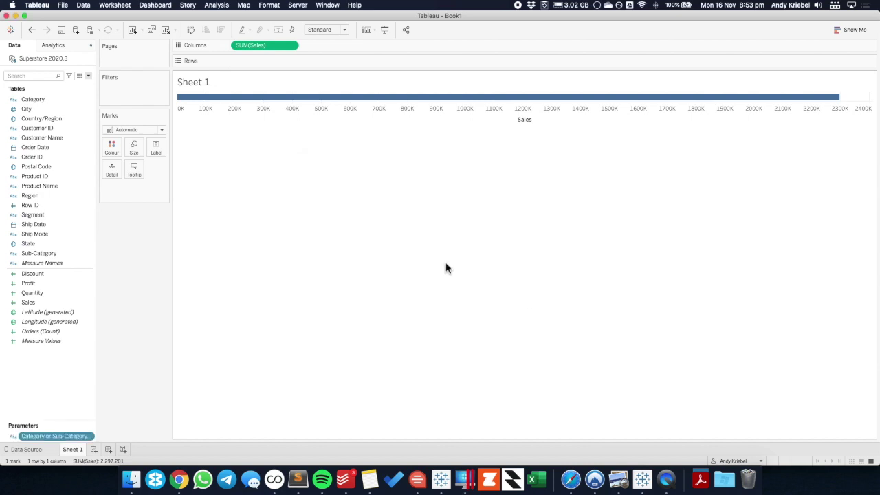
Create the String parameter 'Category Parameter' with current value Furniture.
left_click(88, 76)
left_click(76, 95)
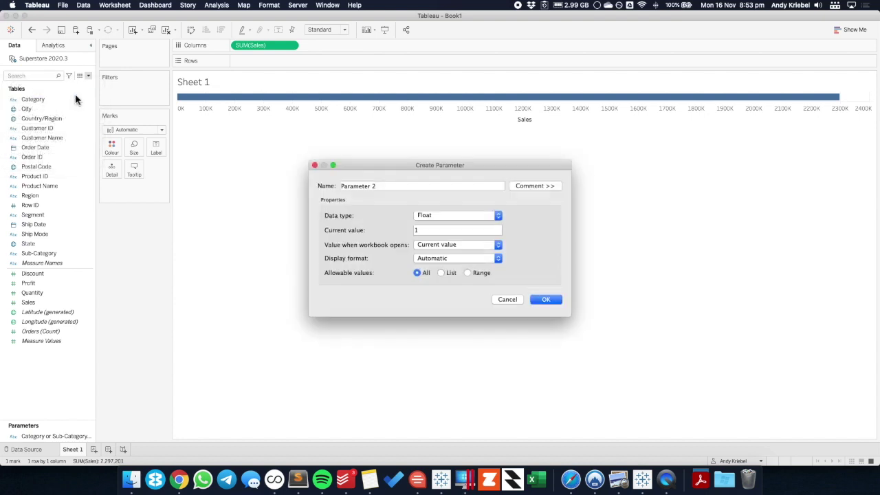
key("BackSpace")
key("BackSpace")
type("Category")
left_click(436, 215)
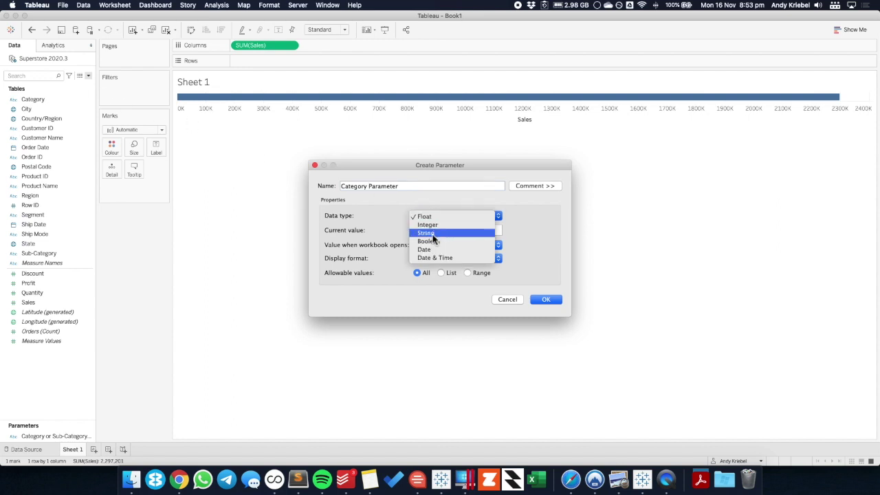
left_click(432, 233)
left_click(438, 235)
key("BackSpace")
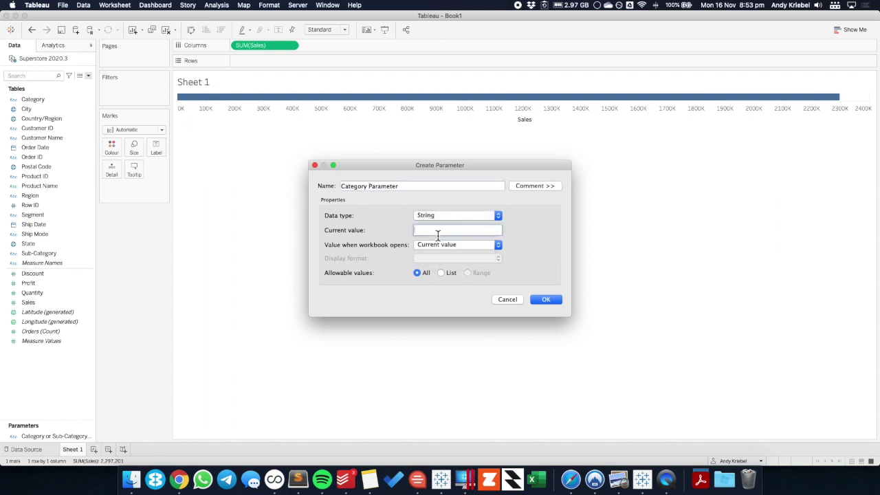
type("Furniture")
left_click(546, 300)
left_click(546, 300)
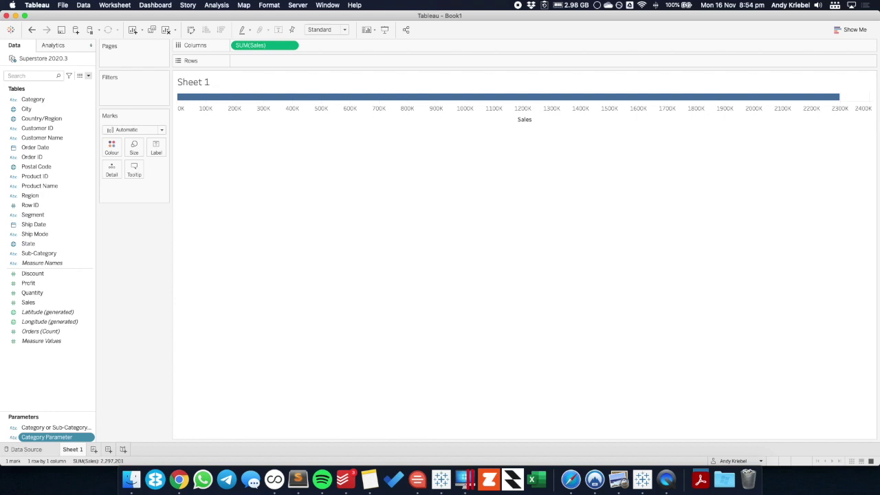
Create a calculated field 'Category of Sub' beginning IF [Category or Sub-Category Parameter].
left_click(88, 75)
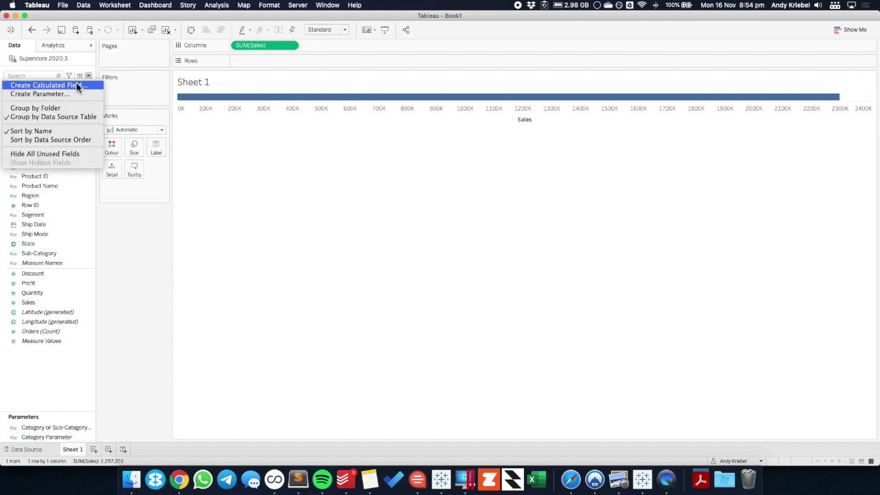
left_click(77, 85)
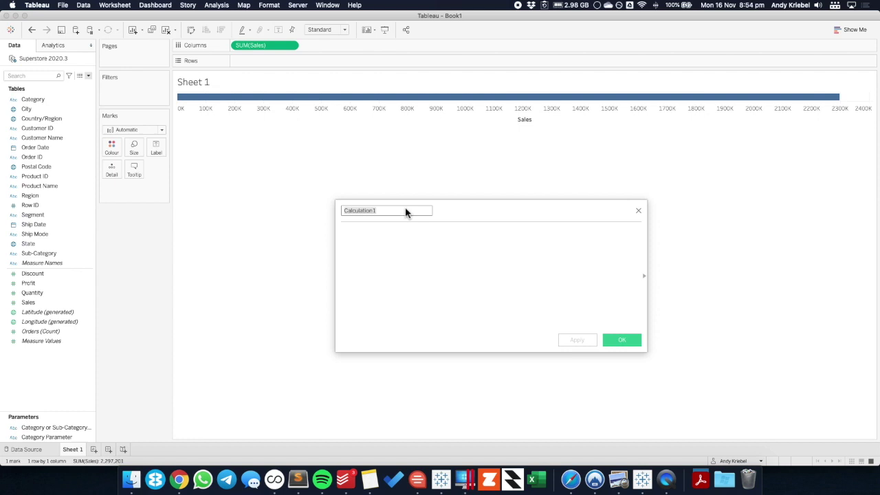
type("Cat")
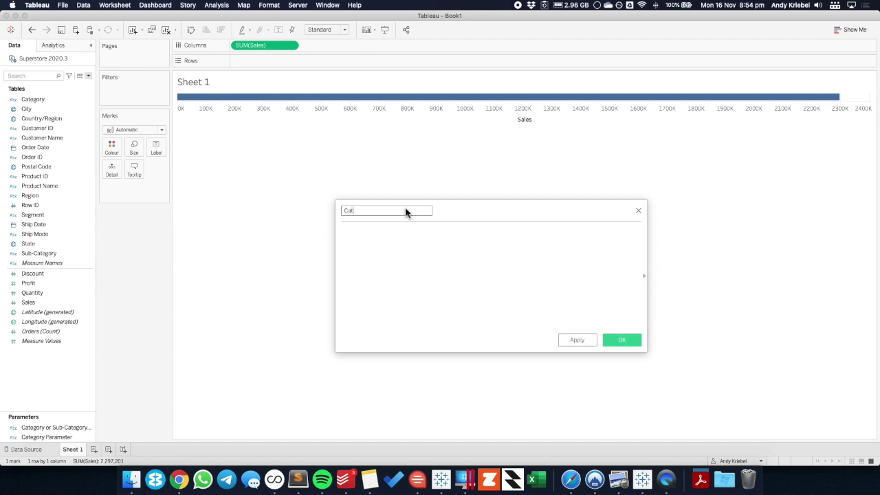
type("egory of")
type(" Sub-Category")
left_click(403, 265)
type("IF")
left_click(55, 428)
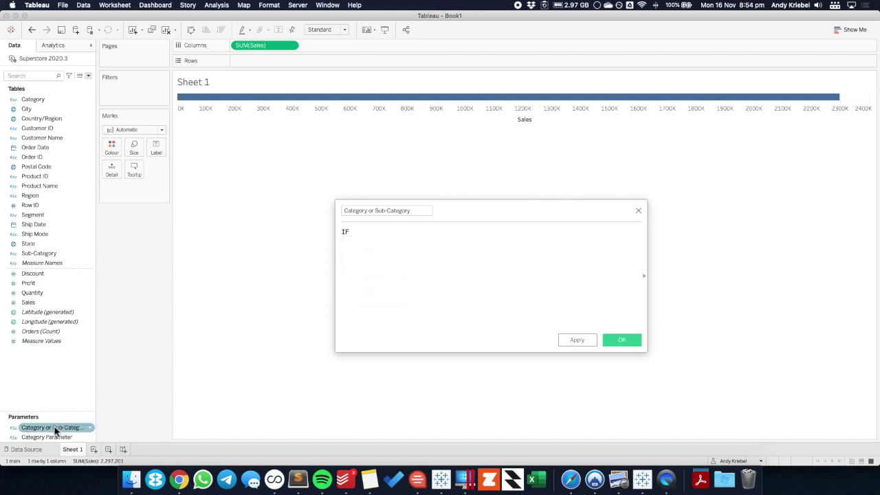
left_click_drag(55, 428, 438, 325)
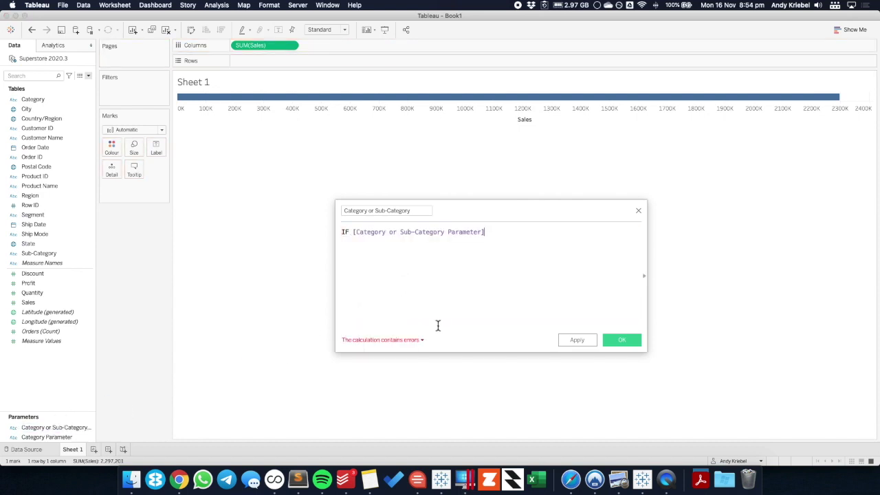
Finish the formula: ='Category' THEN [Sub-Category] ELSE [Category] END, and save it.
type("='Category' ")
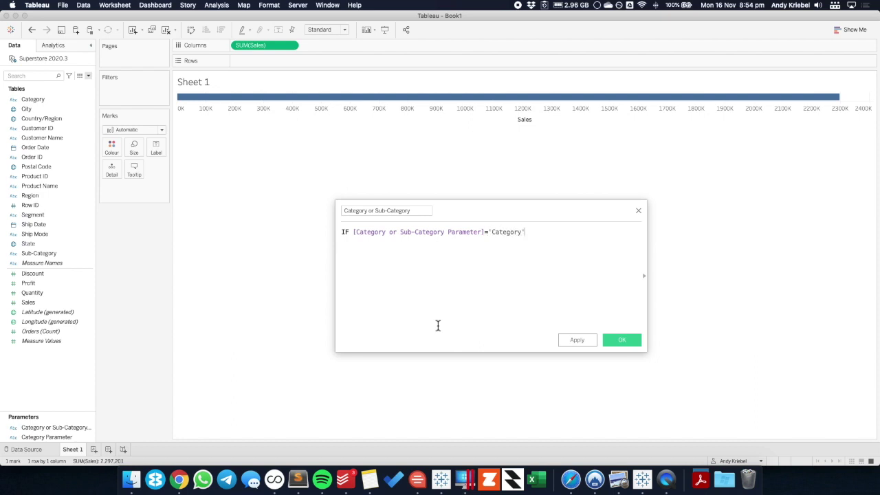
type("THEN sub")
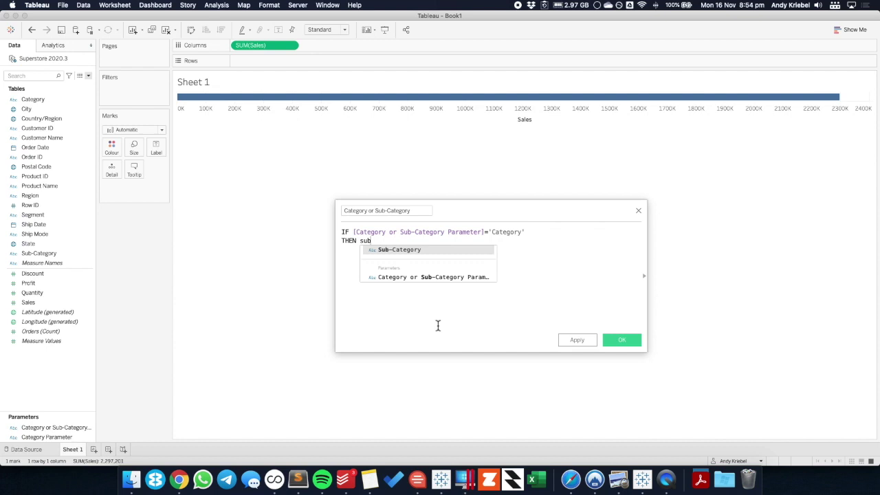
key("Return")
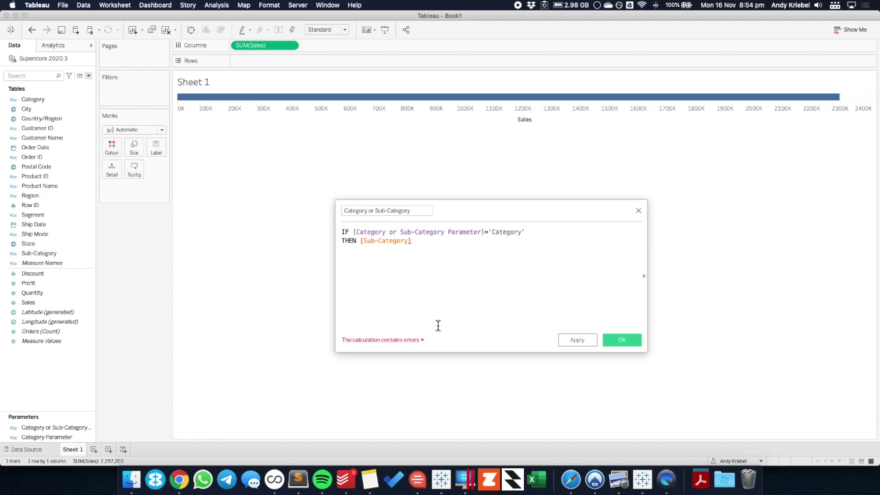
key("Return")
type("ELSE")
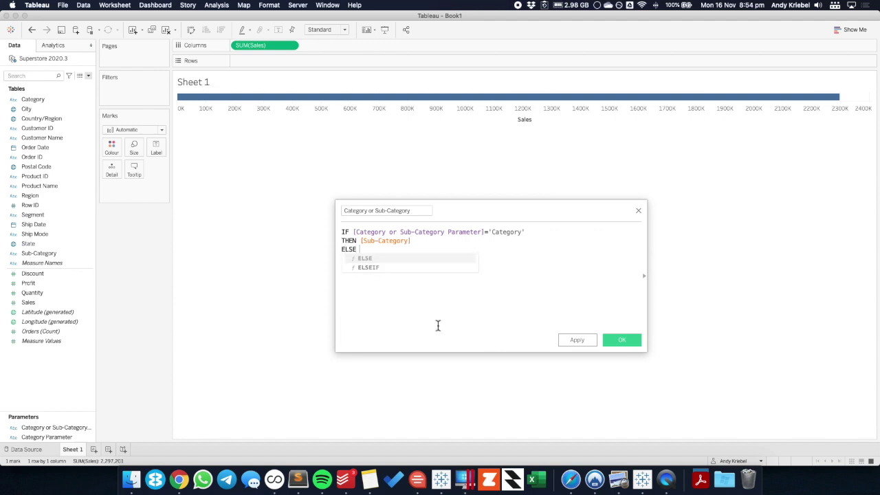
type(" cat")
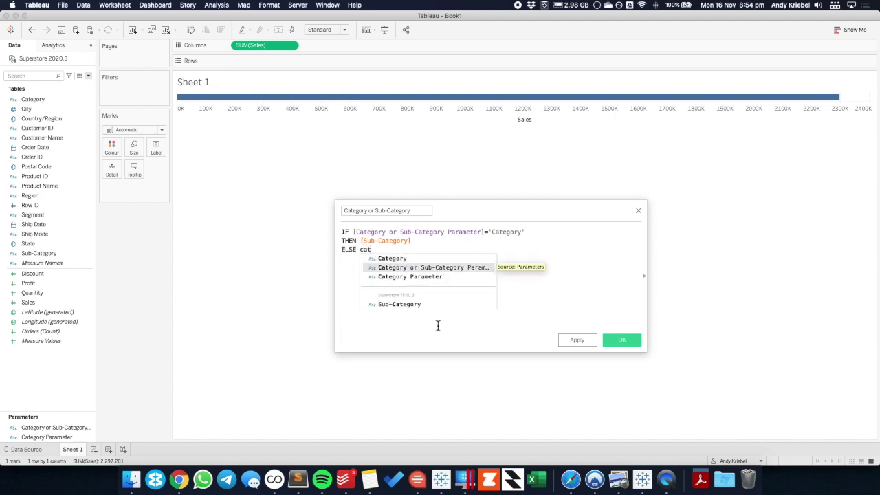
key("Up")
key("Return")
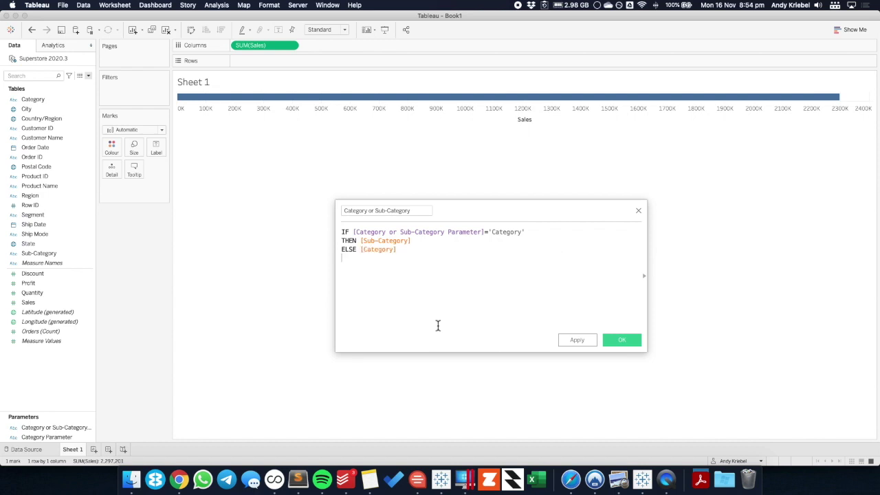
key("Return")
type("END")
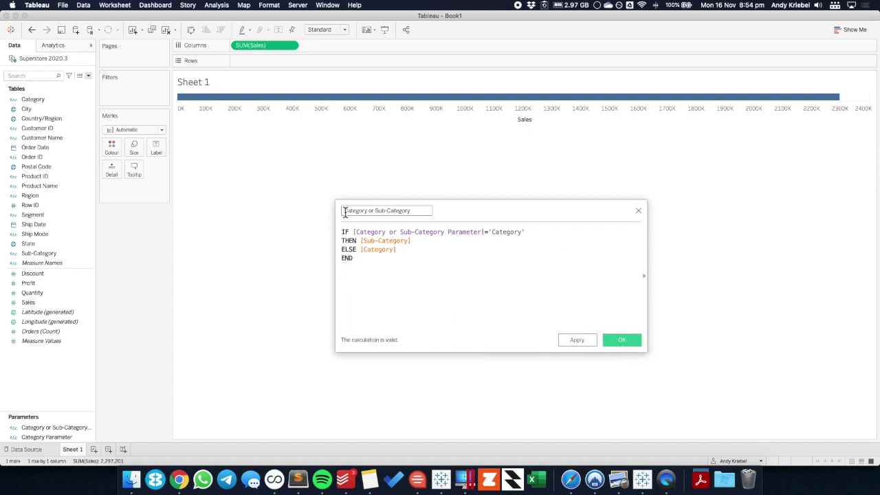
left_click(621, 340)
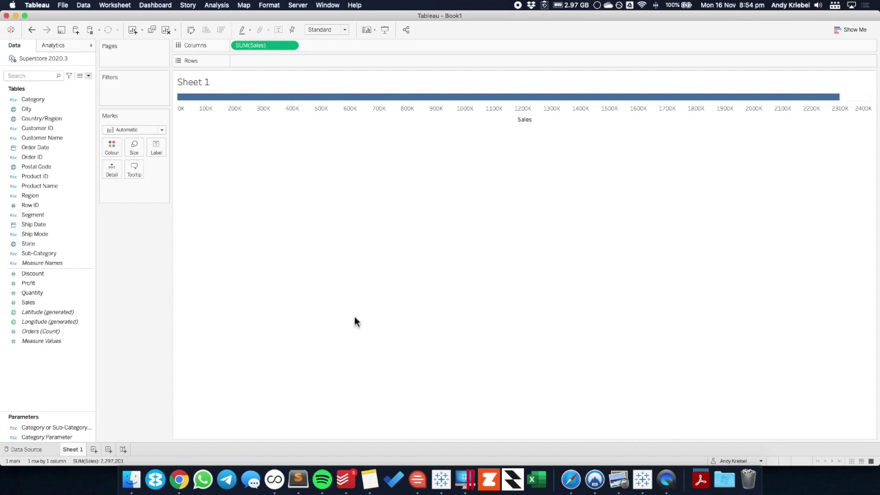
Create a calculated field named '2.Category or Sub-Category Filter'.
left_click(88, 75)
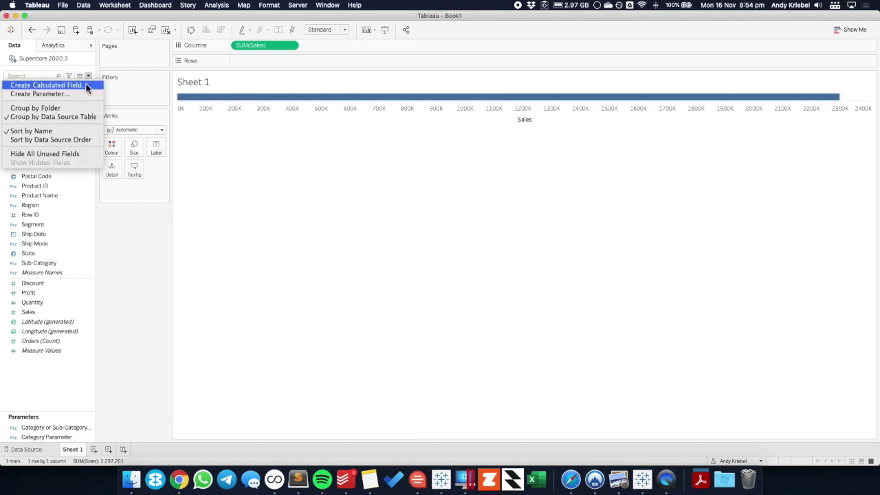
left_click(87, 86)
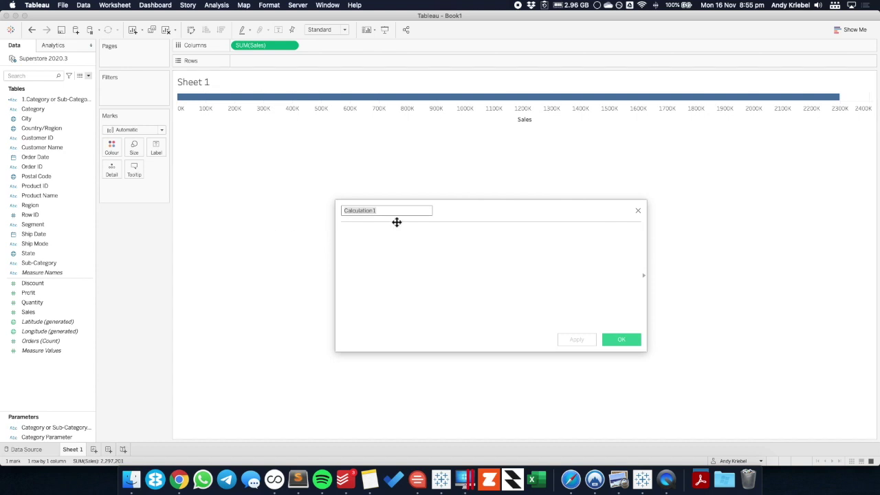
type("2.Catero")
key("BackSpace")
key("BackSpace")
type("gory or ")
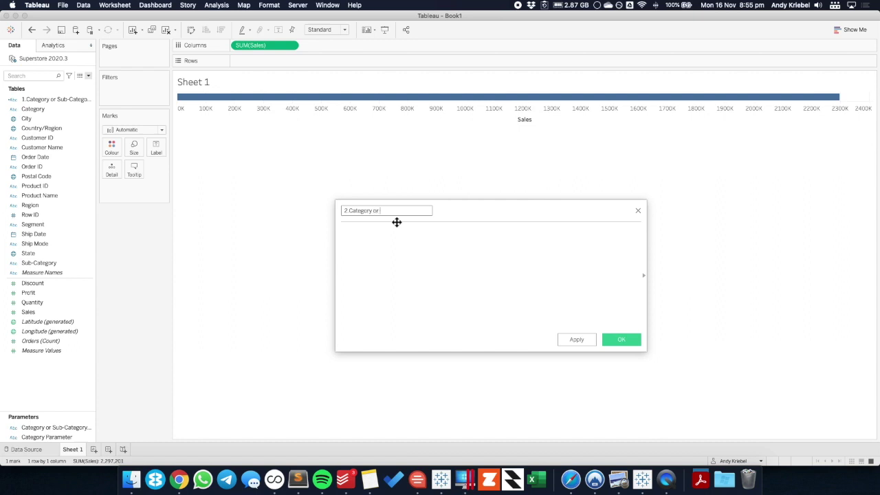
type("Sub-Category Filter")
Start the filter formula with ([Category]=[Category Parameter] inside parentheses.
left_click(388, 249)
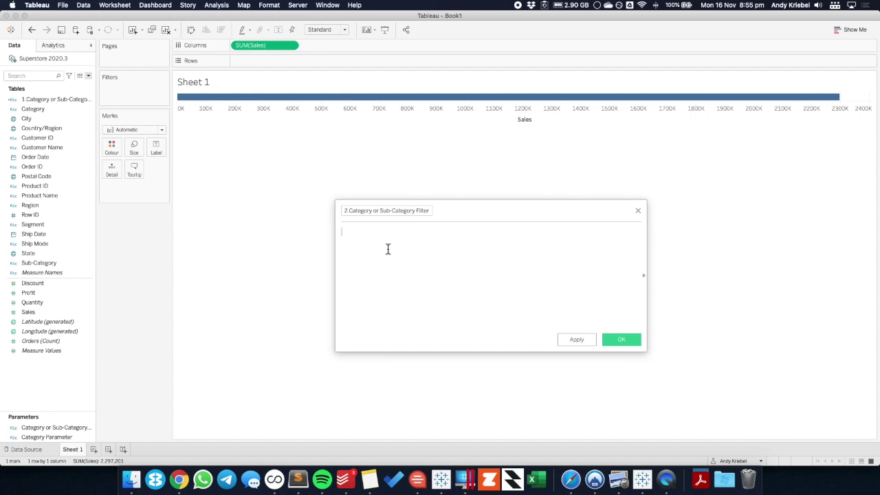
type("( ")
type(")")
key("Return")
type("cat")
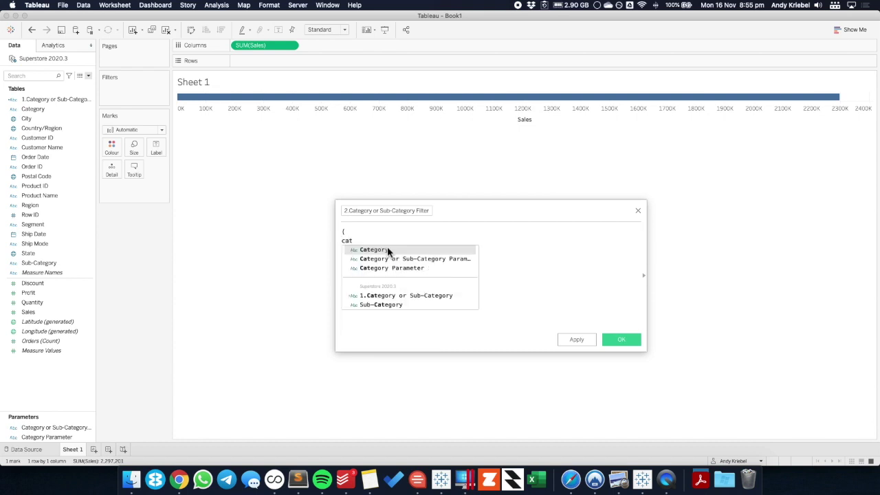
key("Return")
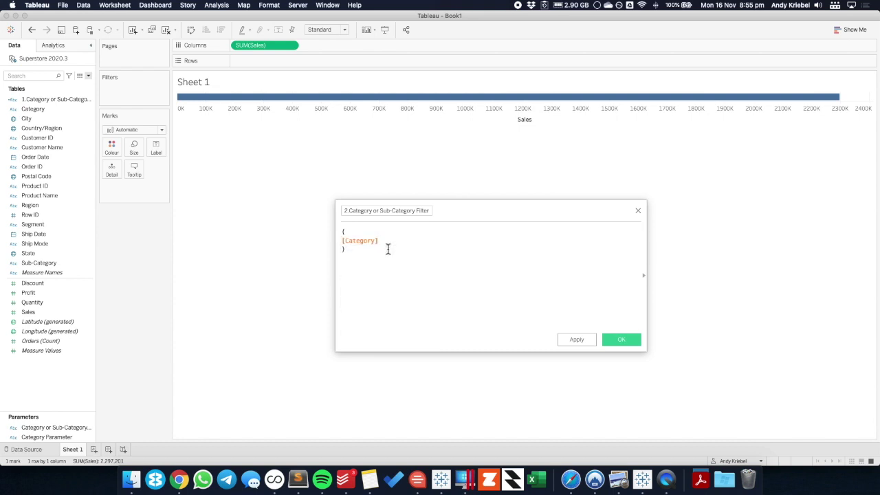
type("=ca")
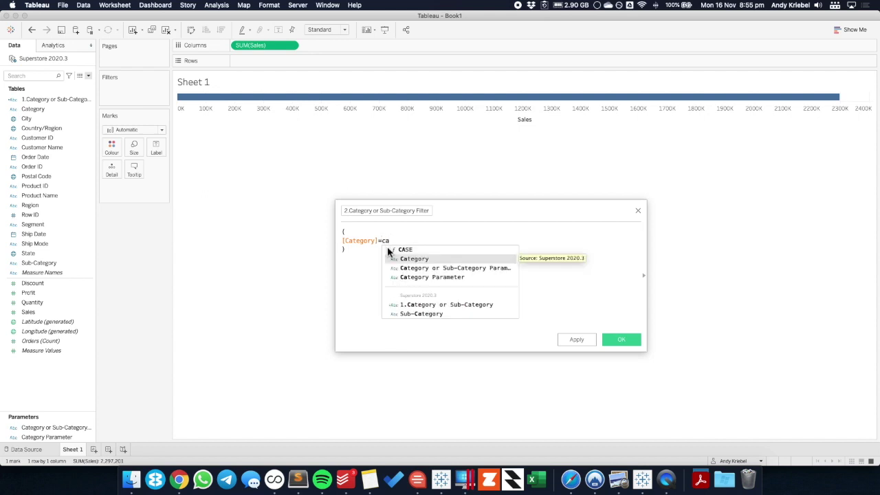
key("Down")
key("Down")
key("Down")
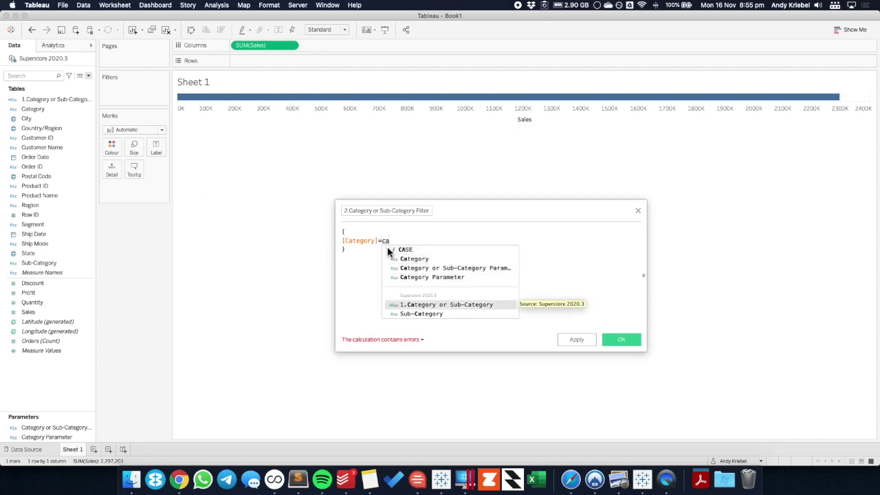
key("Up")
key("Return")
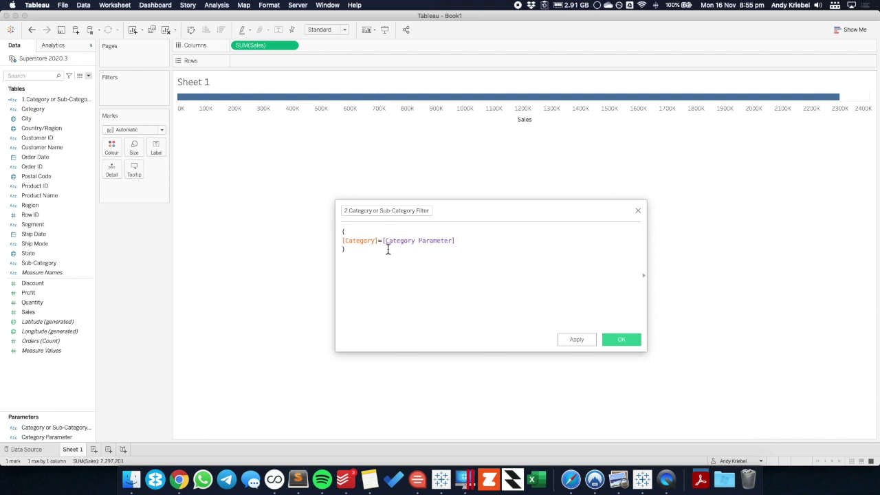
Add AND [Category or Sub-Category Parameter]='Category' to close the first condition.
type("AND ca")
key("Down")
key("Down")
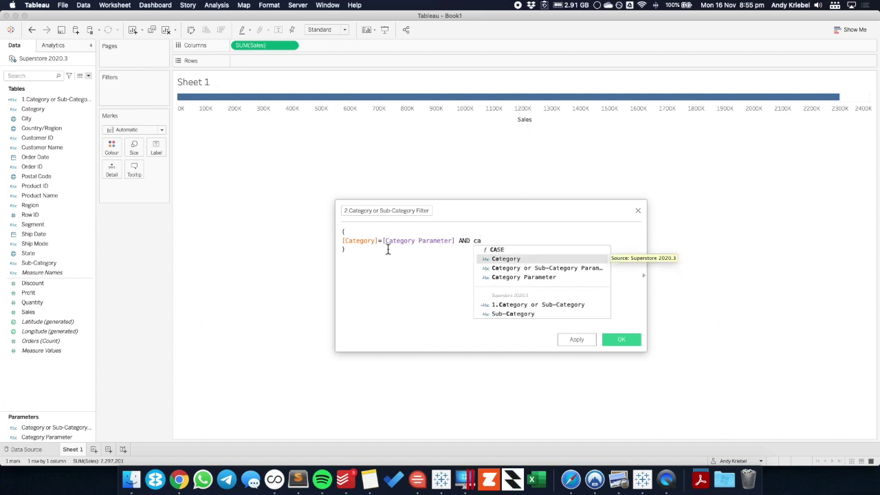
key("Return")
type("=\"")
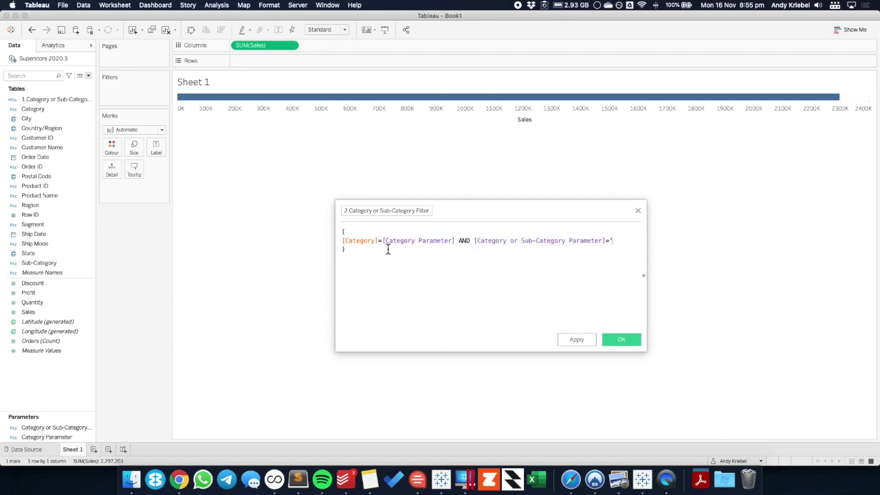
type("Catego")
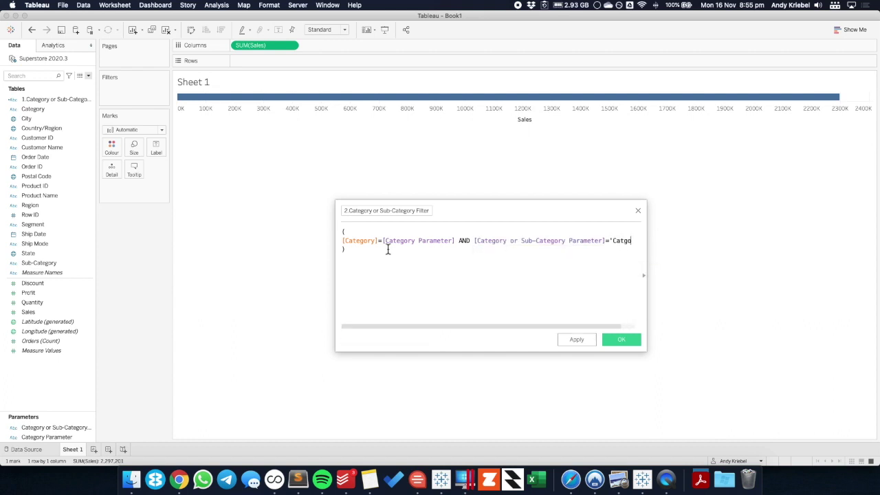
key("BackSpace")
key("BackSpace")
type("rg")
key("BackSpace")
key("BackSpace")
type("gory'")
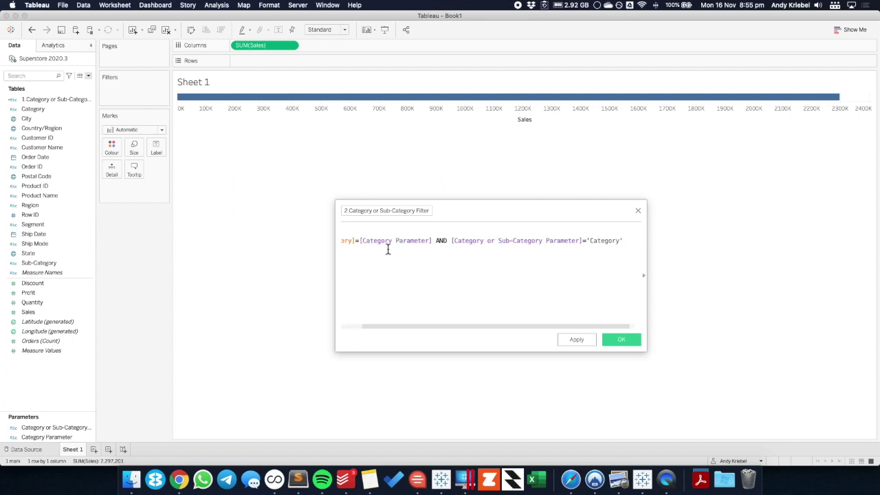
type(")")
Add OR [Category or Sub-Category Parameter]='Sub-Category' on its own line, and save the filter.
key("Down")
key("Return")
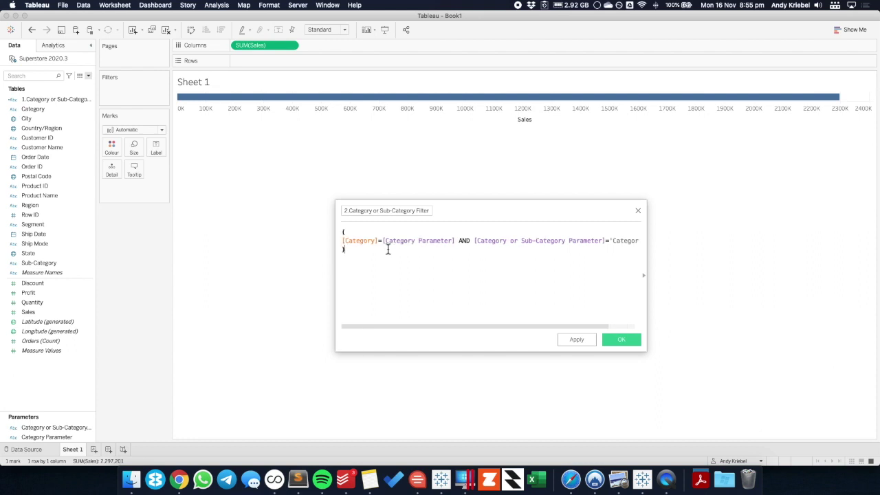
left_click(458, 241)
key("Return")
key("Return")
key("Down")
key("Down")
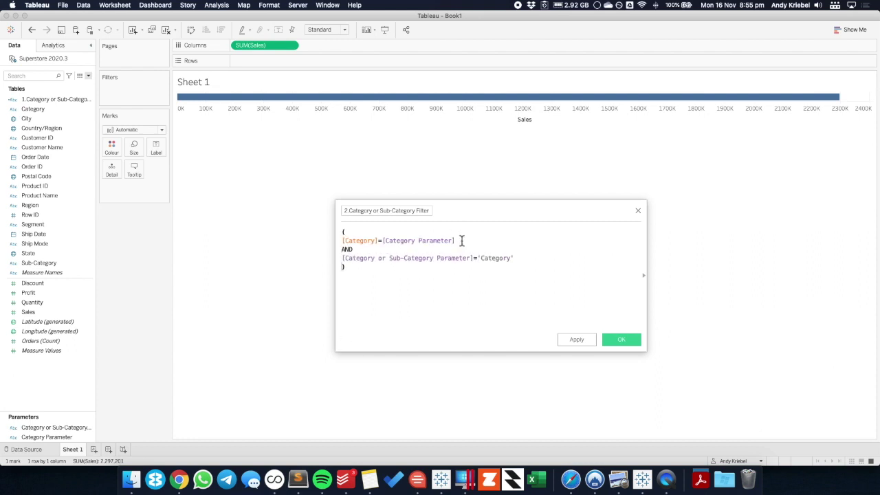
type("OR[cat")
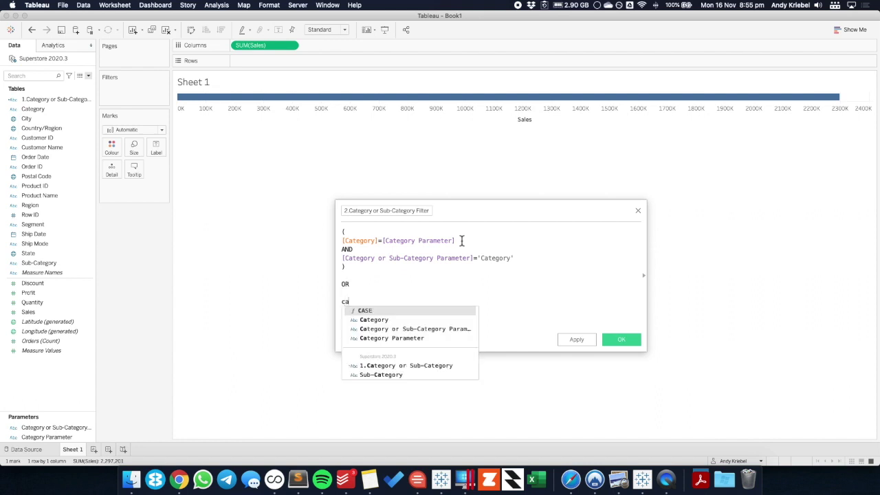
key("Down")
key("Return")
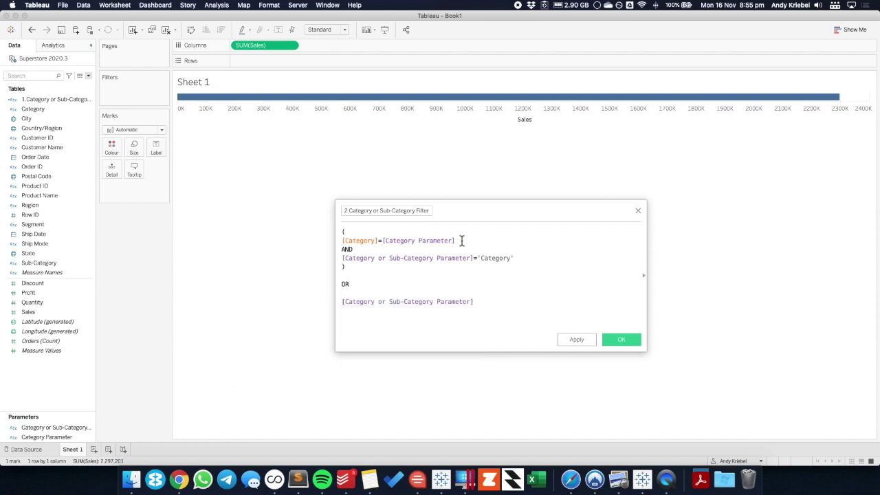
type("='Sub-Category'")
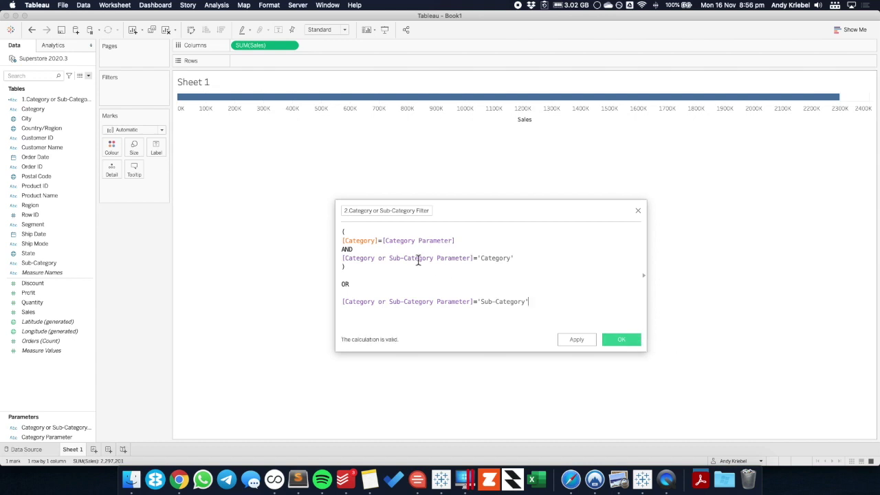
left_click(622, 339)
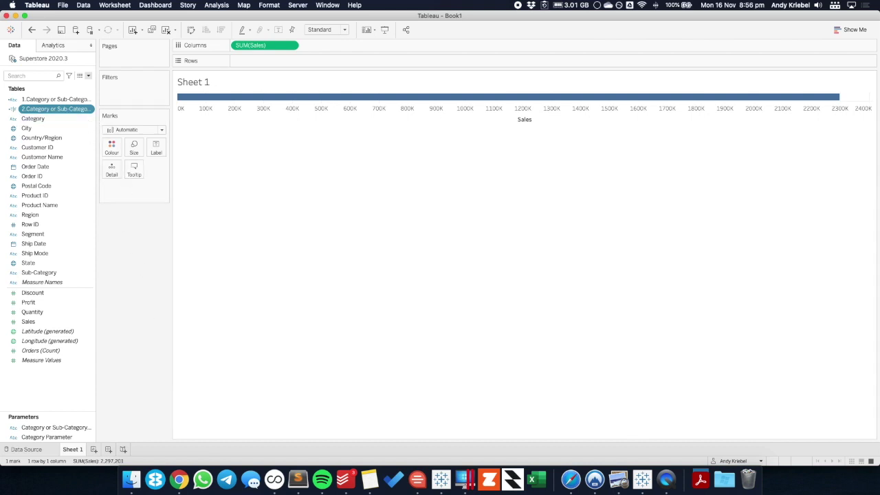
Create a calculated field 'Level' beginning IF [Category or Sub-Category Parameter].
left_click(88, 76)
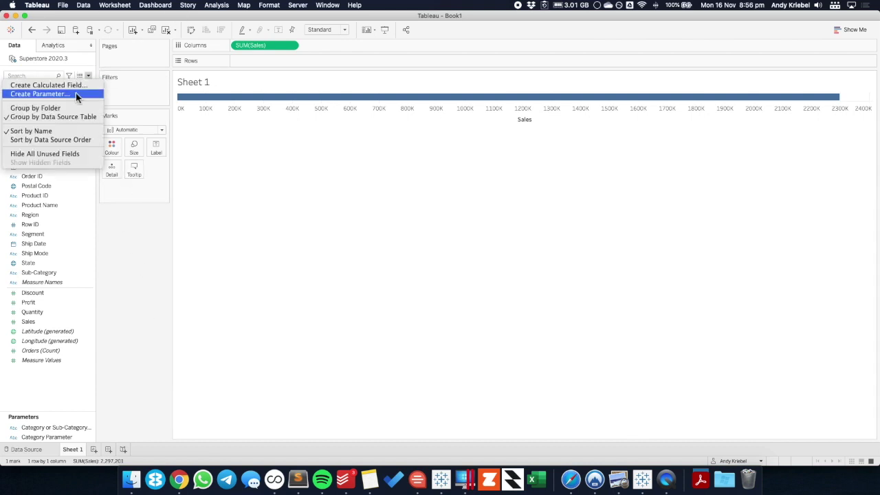
left_click(73, 85)
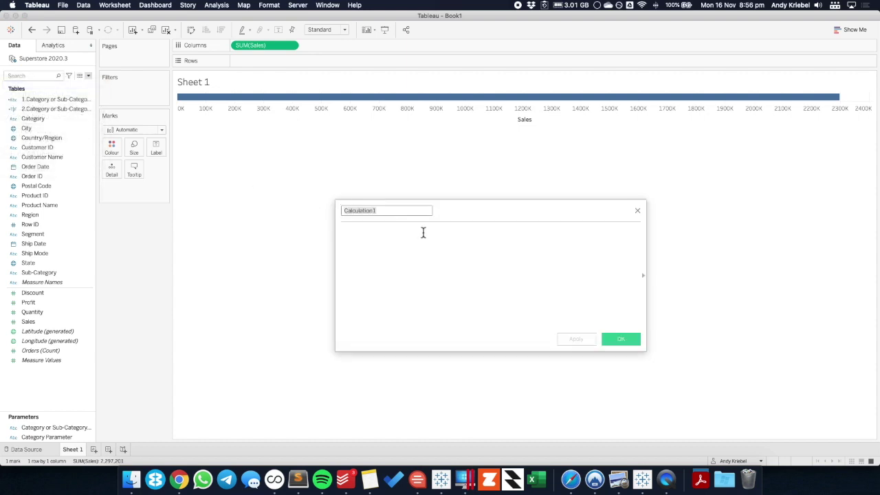
type("Level")
key("Tab")
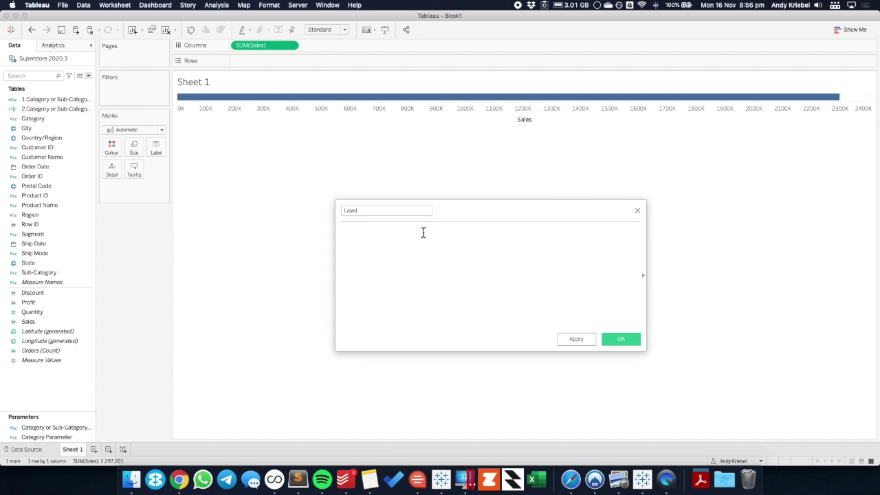
type("IF ca")
key("Down")
key("Down")
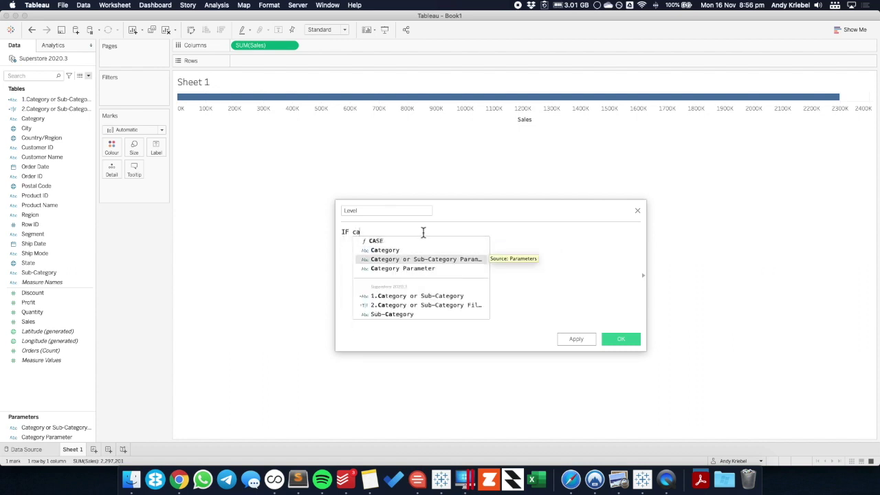
key("Return")
Complete Level: ='Category' THEN 'Sub-Category' ELSE 'Category' END, and save it.
type("='")
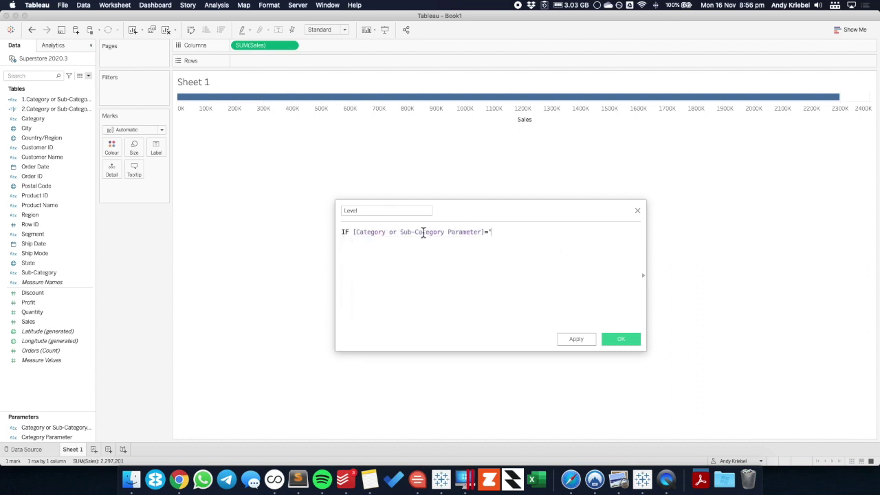
type("Category;")
key("Return")
type("'")
key("Return")
type("THEN 'Sub-Category'")
key("Return")
type("ELSE")
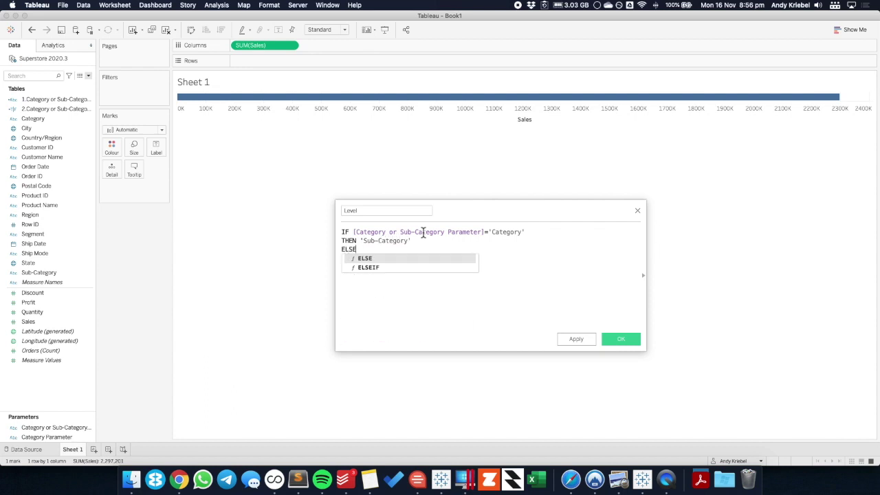
type(" 'Category")
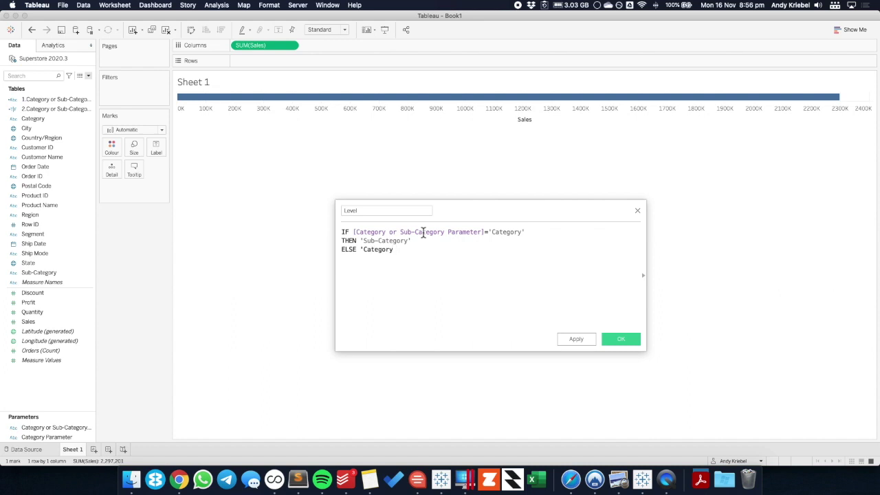
type(";'")
key("Return")
type("END")
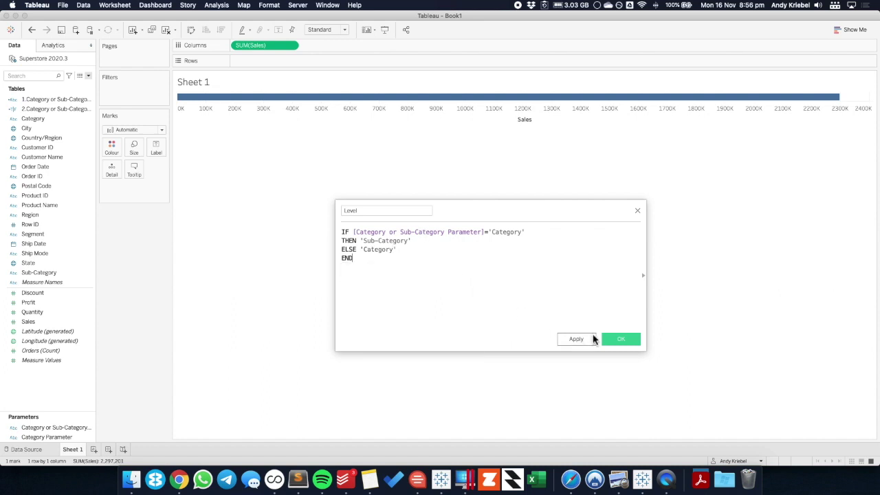
left_click(611, 340)
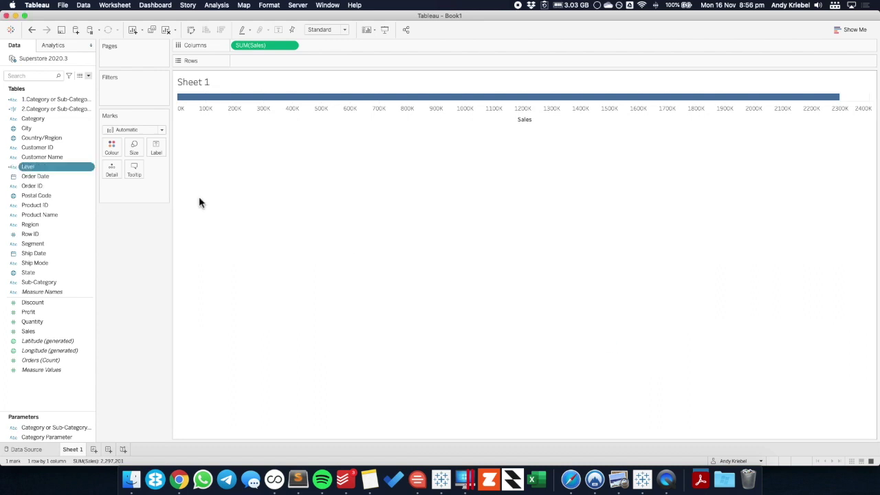
Rename the Level field to 3.Level.
right_click(33, 168)
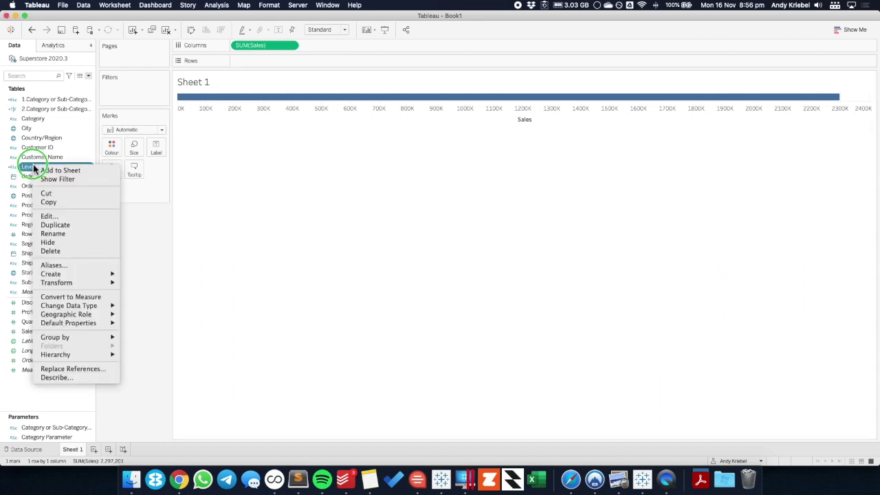
left_click(57, 234)
key("Left")
type("1")
key("BackSpace")
type("3.")
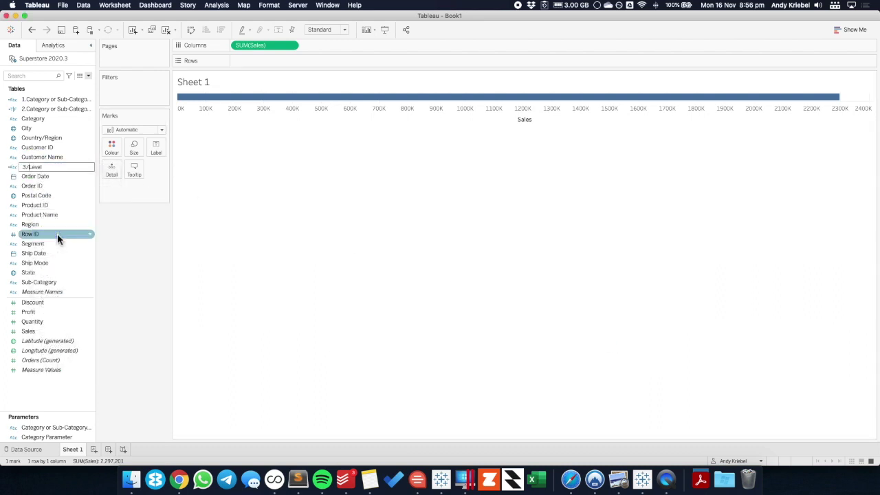
key("Return")
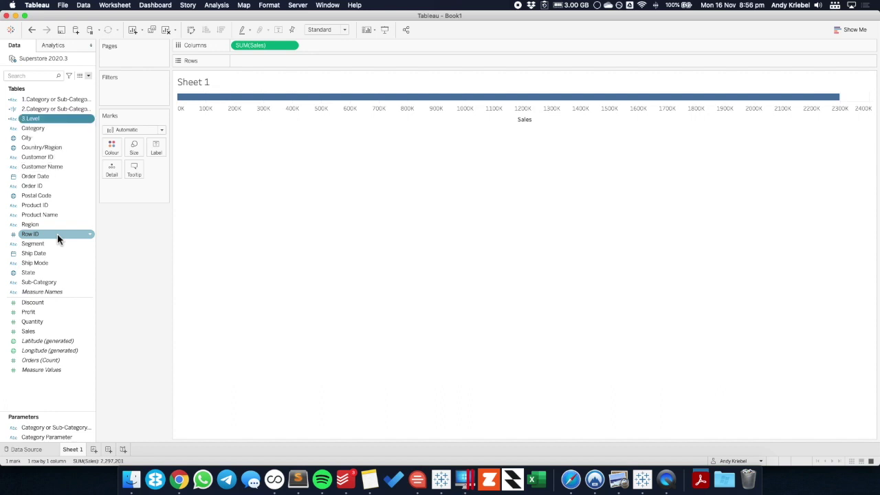
left_click(88, 76)
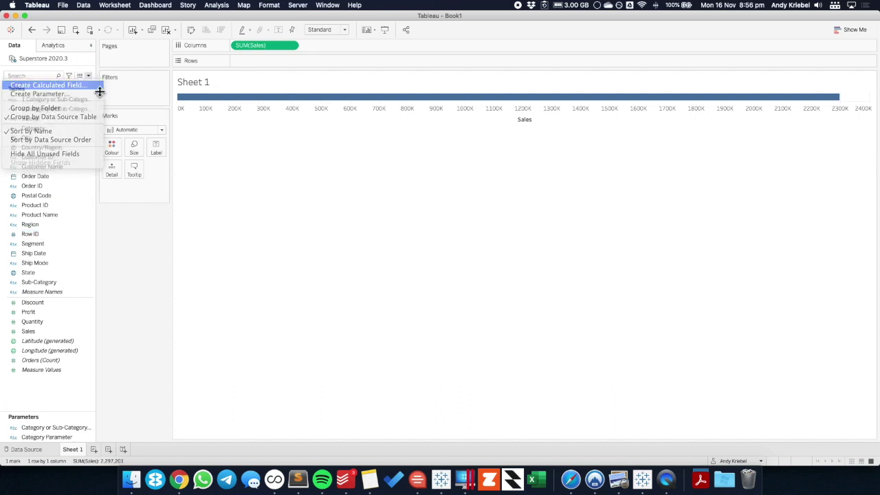
Create a new calculated field named 4.Header and move to its formula box.
left_click(82, 85)
type("4")
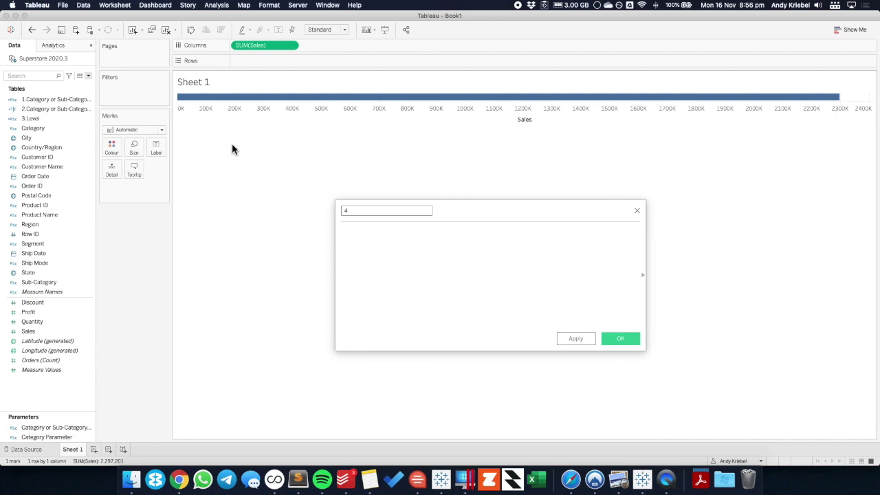
type(".Header")
key("Tab")
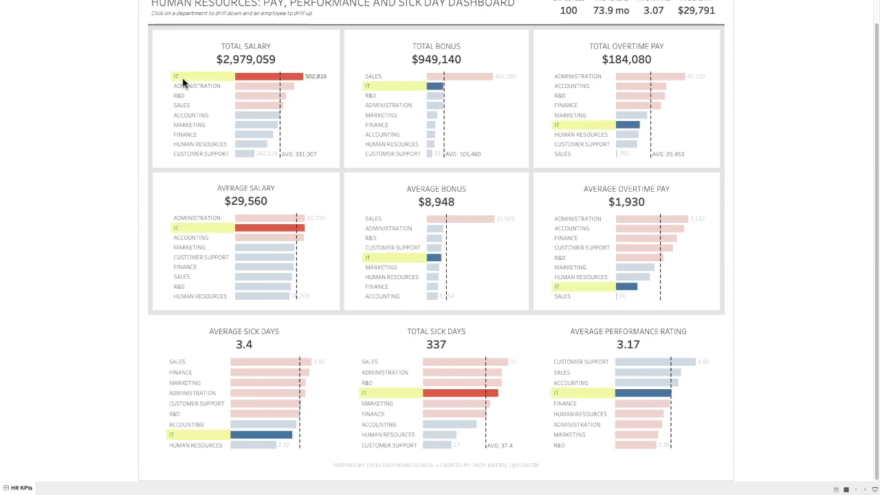
Drill the demo dashboard into the IT department and back up to departments.
left_click(182, 77)
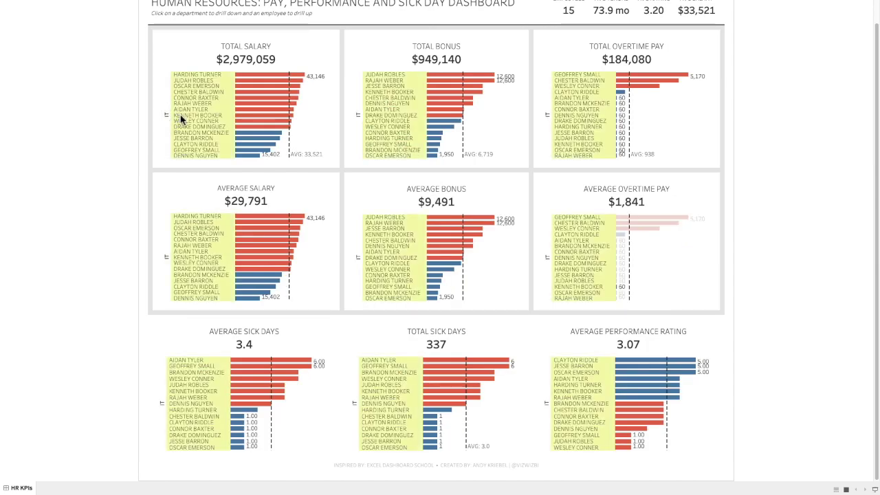
left_click(181, 117)
left_click(184, 87)
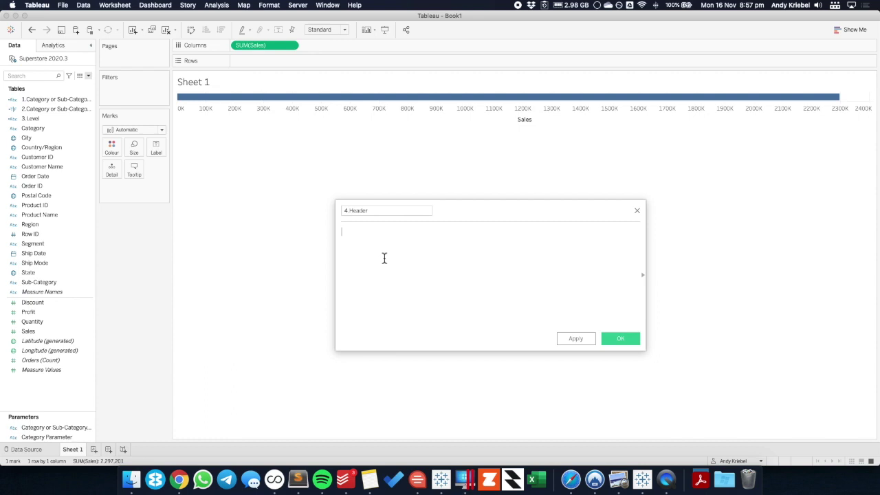
Write 4.Header as IF [Category or Sub-Category Parameter]='Category' THEN [Category] ELSE '' END.
type("IF [Ca")
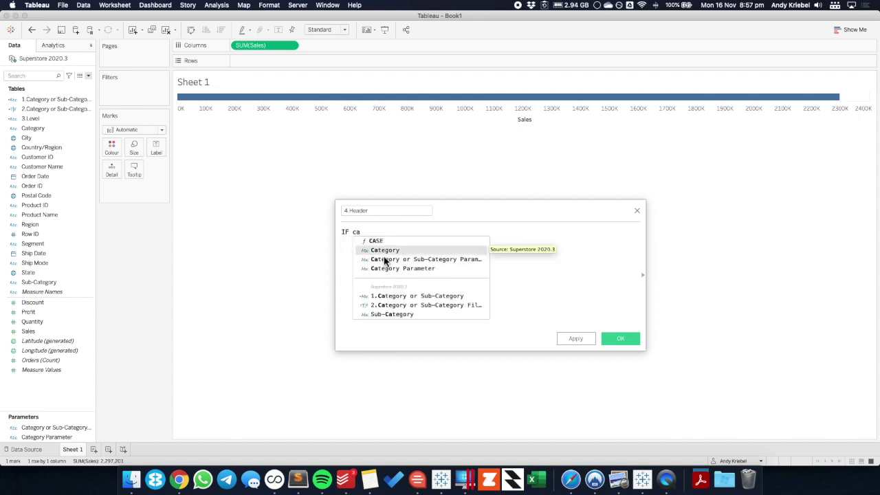
left_click(385, 259)
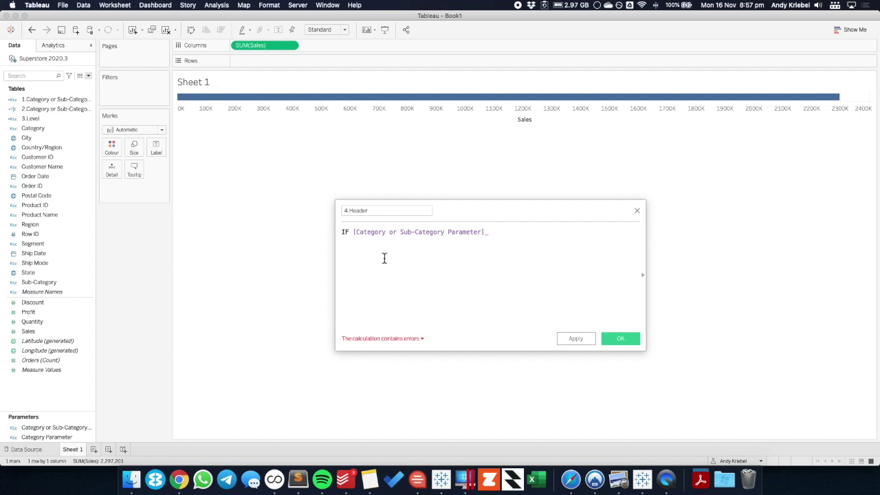
type("= 'C")
type("ategor")
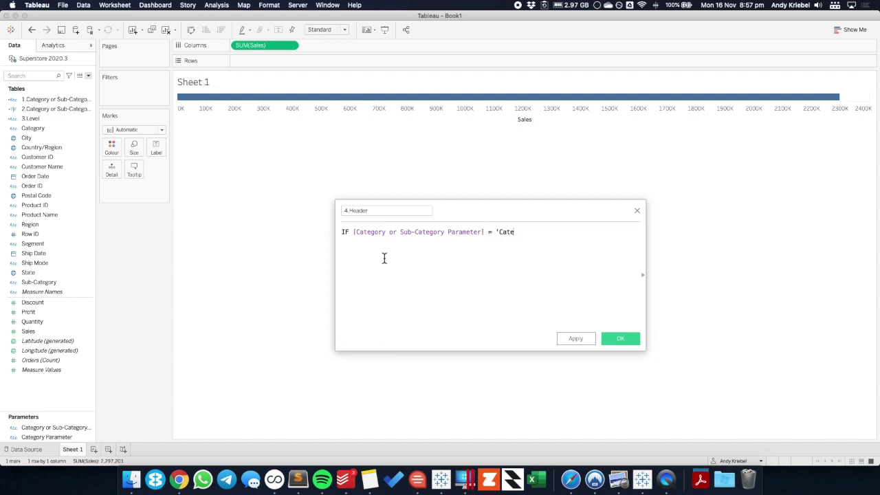
type("y' THEN ca")
key("Return")
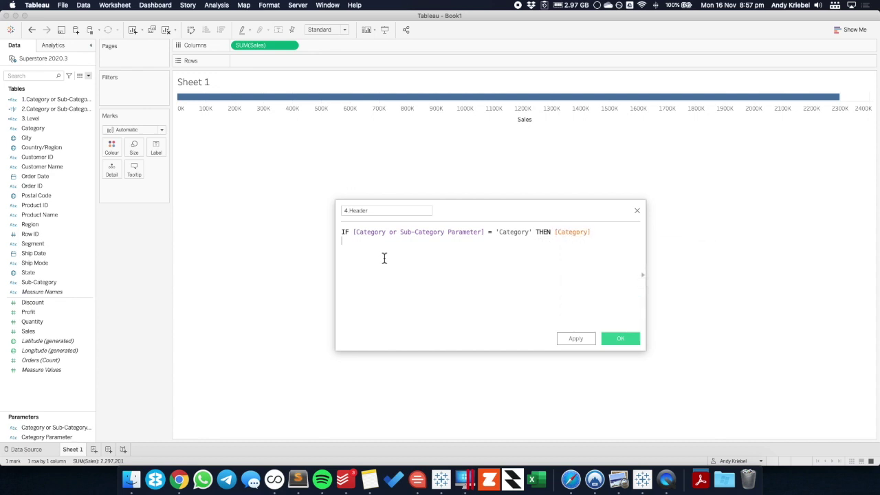
key("Return")
type("ELSE ''")
key("Return")
type("END")
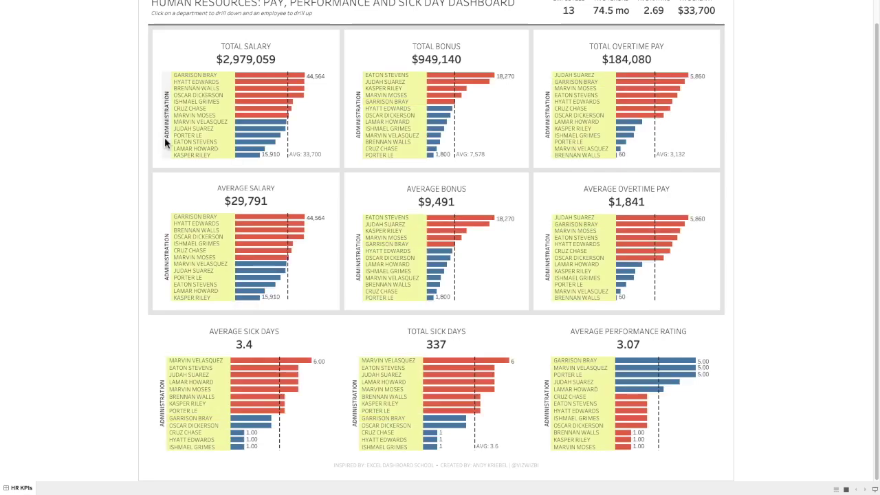
left_click(183, 94)
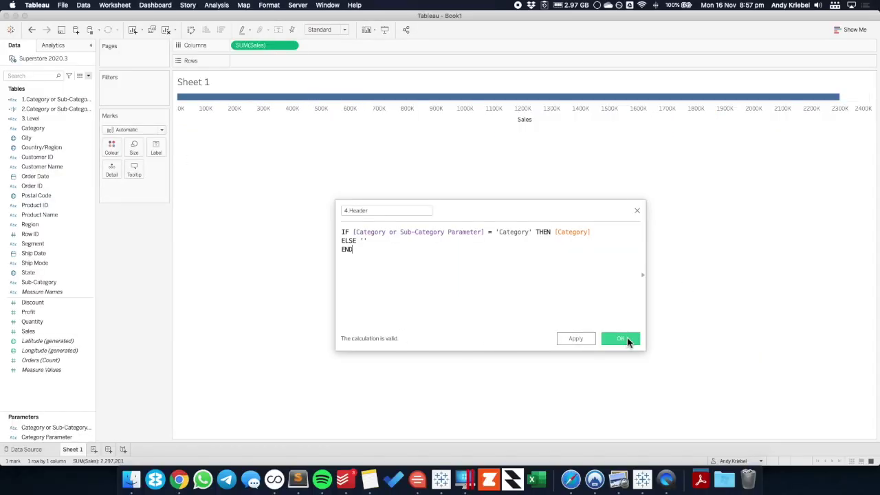
Save 4.Header; replace Sales with 4.Header and 1.Category or Sub-Category on Rows, 3.Level on Detail.
left_click(623, 339)
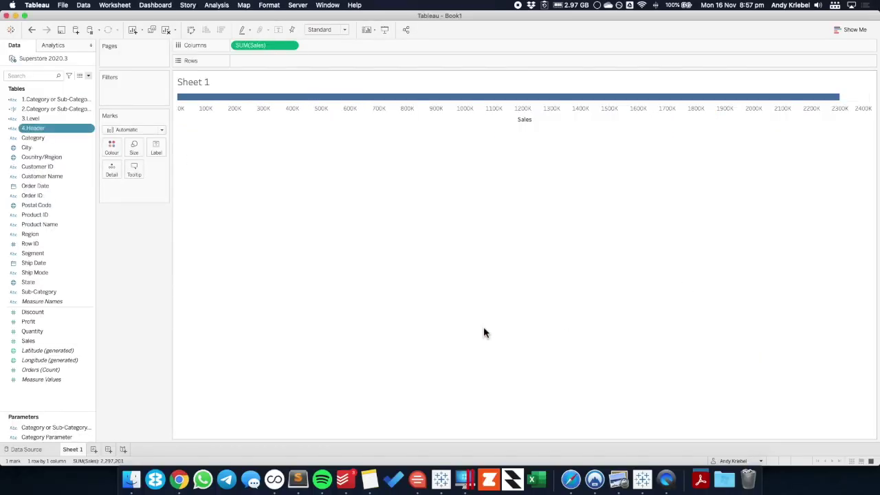
left_click_drag(264, 45, 133, 262)
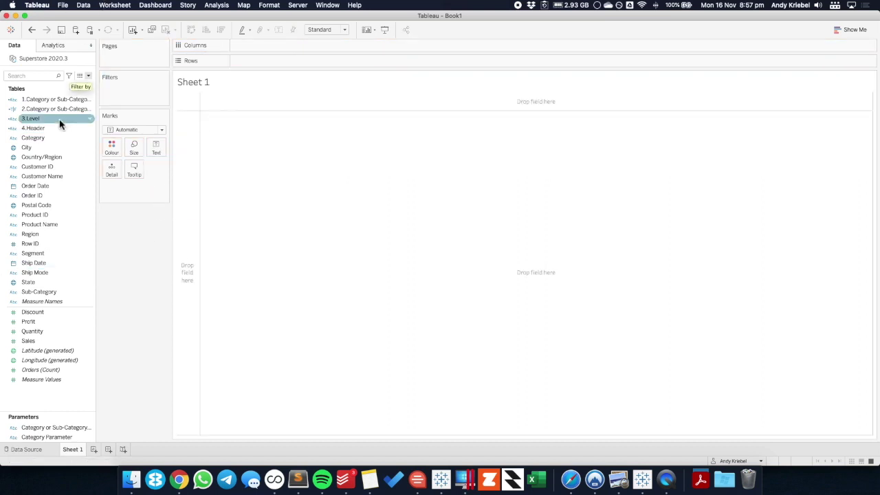
left_click_drag(51, 136, 289, 62)
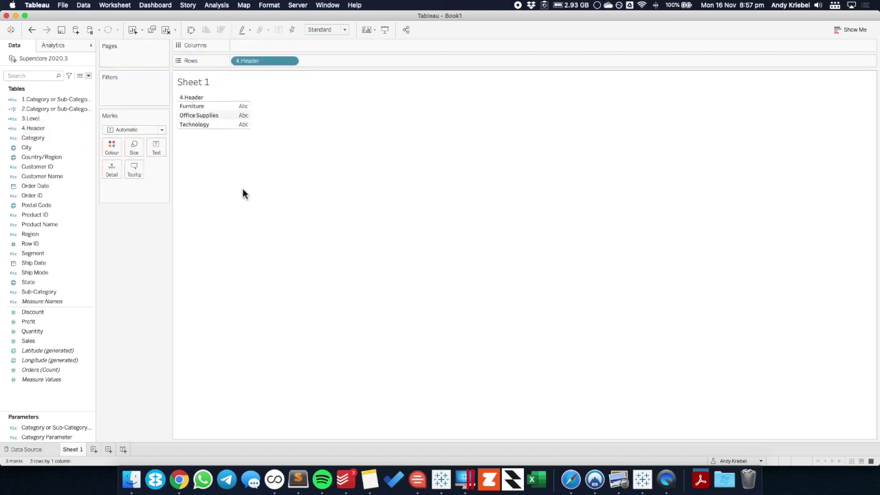
left_click(48, 101)
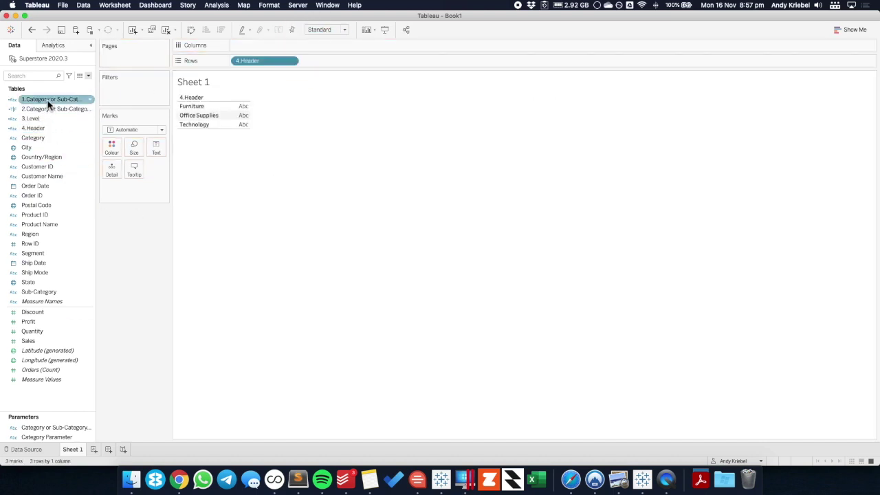
left_click_drag(48, 103, 334, 63)
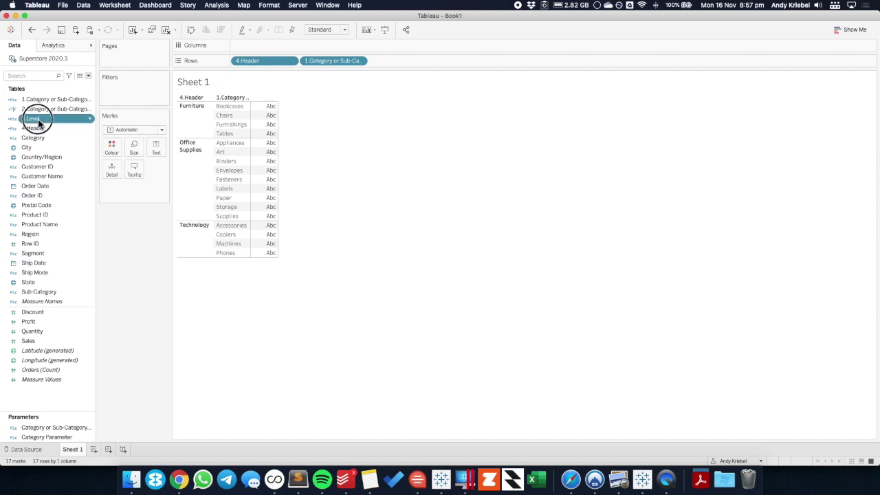
left_click_drag(35, 118, 115, 175)
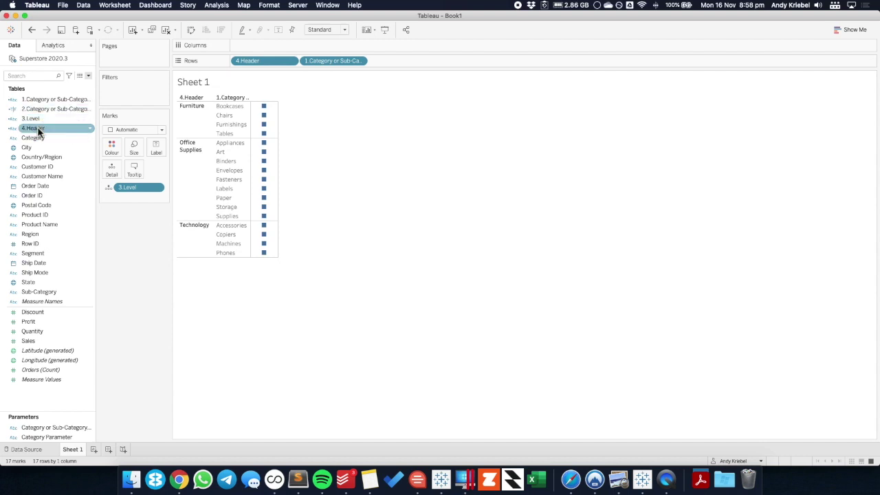
Filter the view on 2.Category or Sub-Category Filter, keeping only True.
left_click_drag(39, 108, 127, 90)
left_click(344, 171)
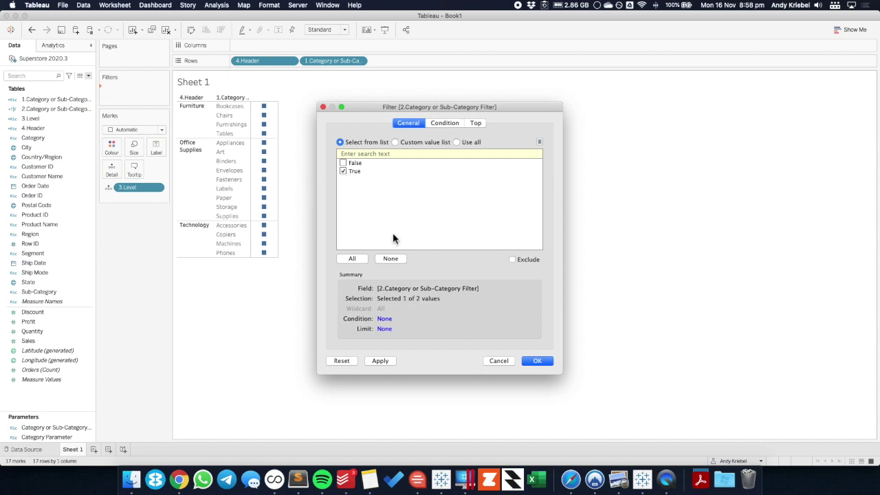
left_click(550, 364)
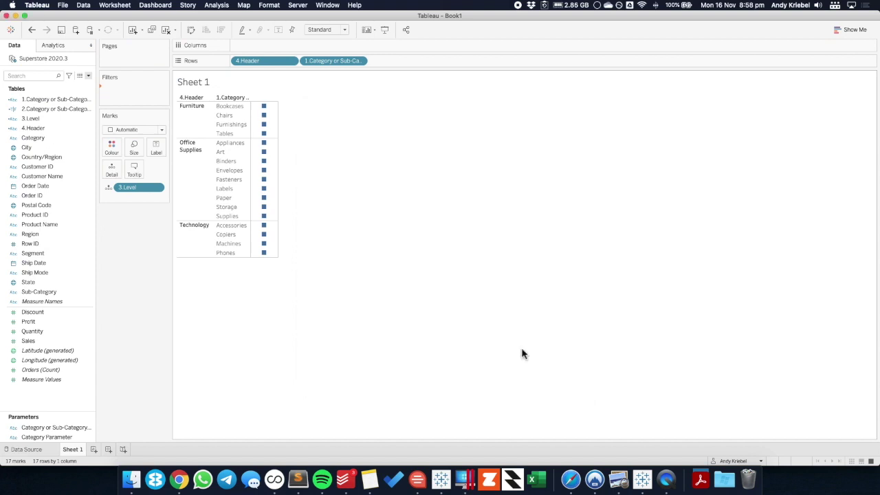
left_click(45, 428)
Show both parameter controls on the worksheet, reading Category and Furniture.
left_click(45, 438, "shift")
right_click(45, 438)
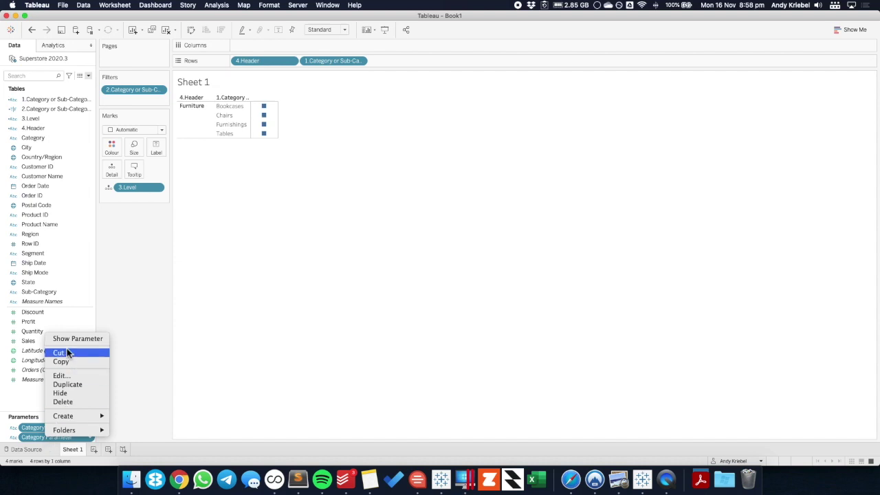
left_click(69, 338)
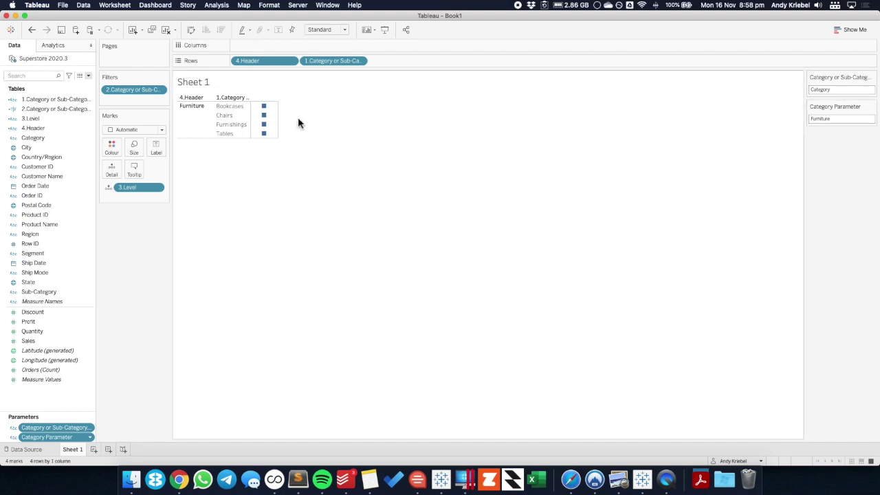
Rotate the Furniture row header label vertically and hide the field labels for rows.
right_click(196, 114)
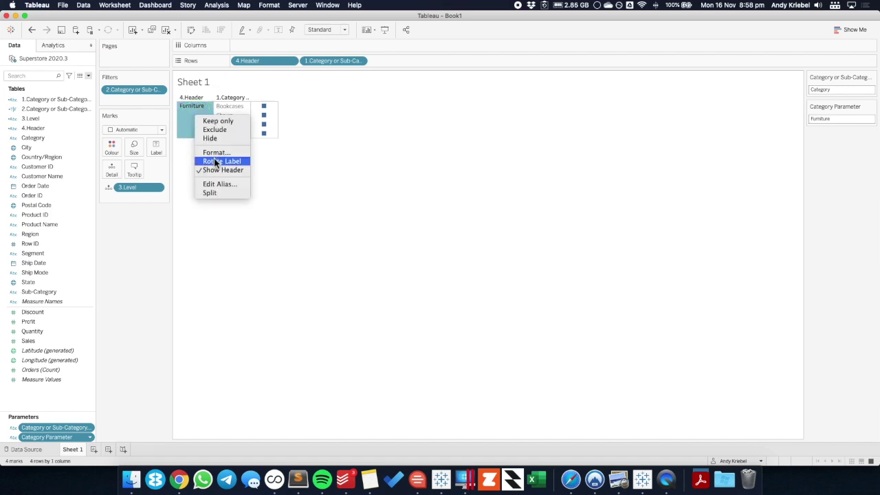
left_click(215, 161)
right_click(188, 131)
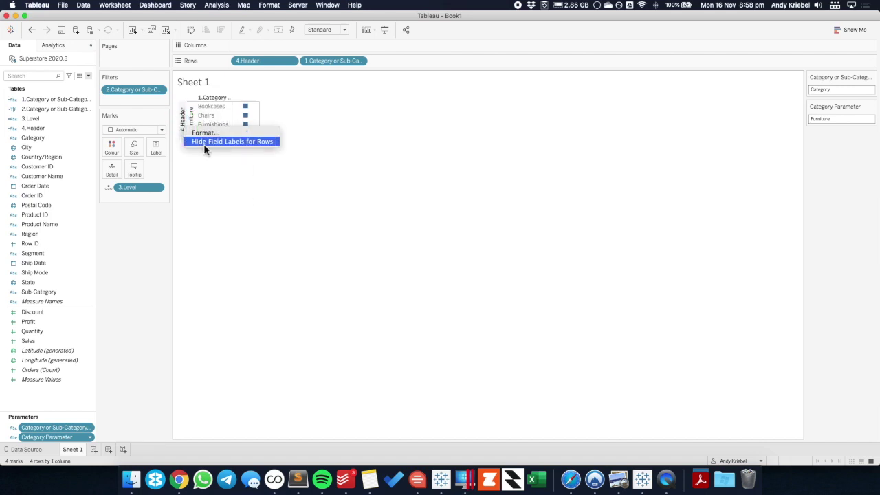
left_click(206, 147)
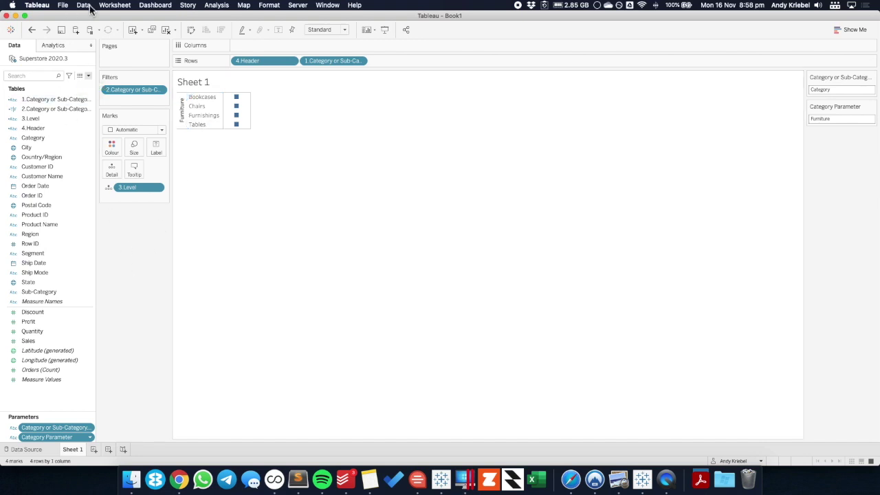
Put Sales on Columns and sort Furniture's sub-categories by sales, highest first.
left_click(151, 250)
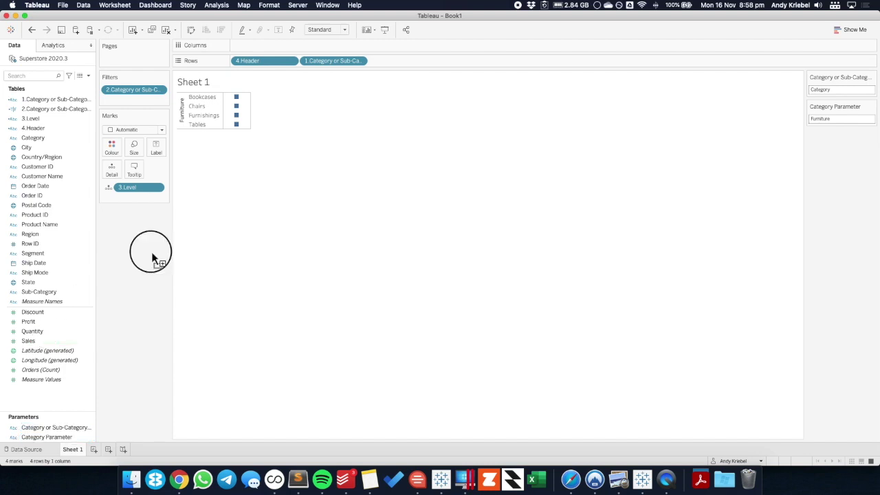
left_click(298, 48)
left_click_drag(38, 340, 264, 47)
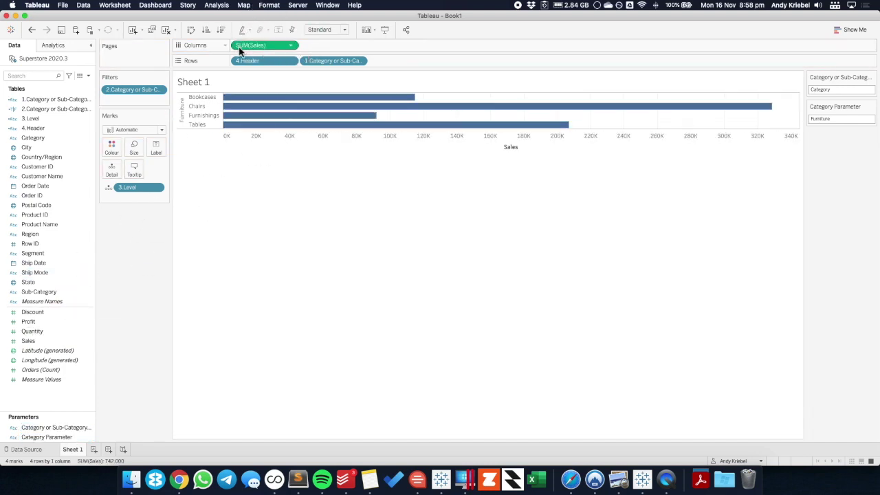
left_click(221, 30)
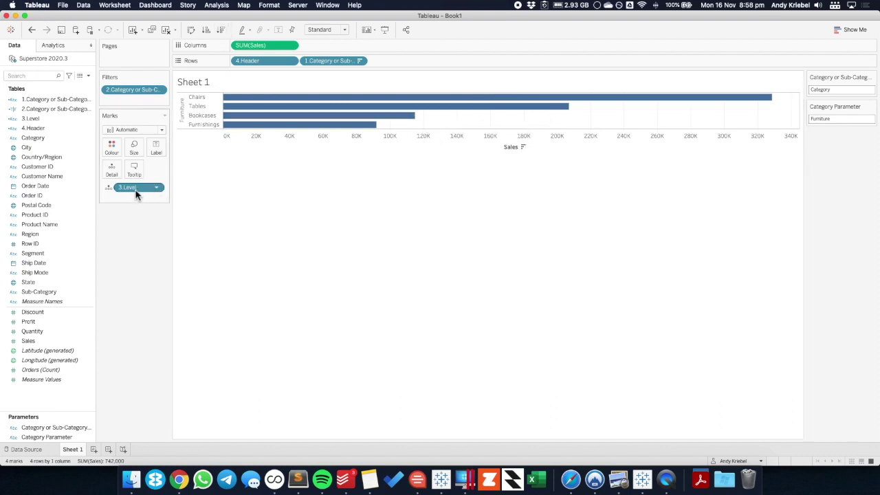
Check the Colour card's border colour options and close it without changes.
left_click(112, 149)
left_click(147, 273)
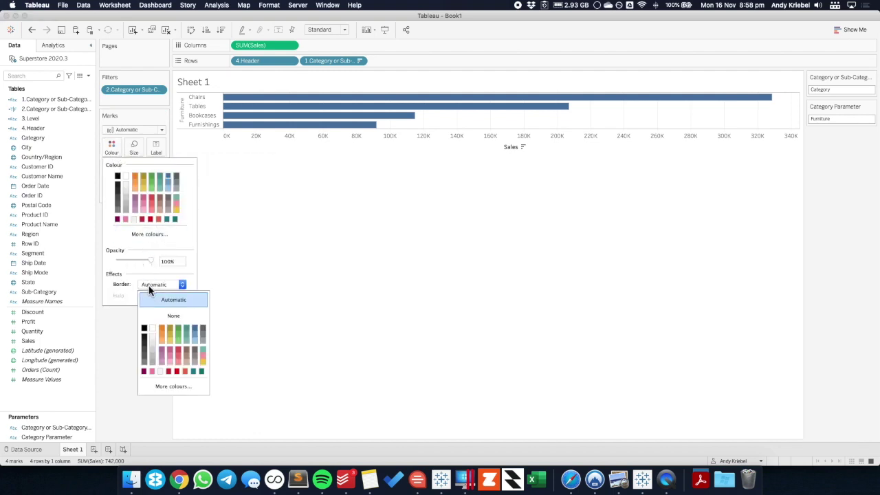
left_click(295, 268)
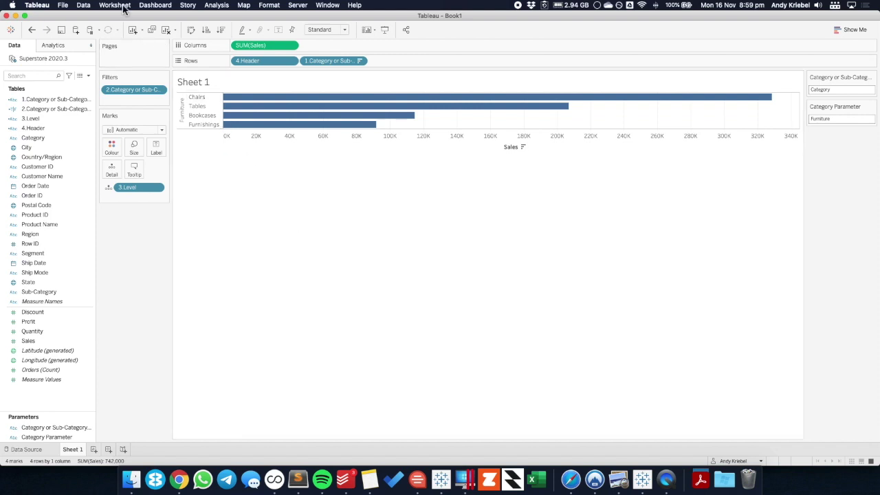
left_click(149, 6)
Add a Change Parameter action 'Update Category Parameter' setting Category Parameter from 1.Category or Sub-Category.
mouse_move(115, 6)
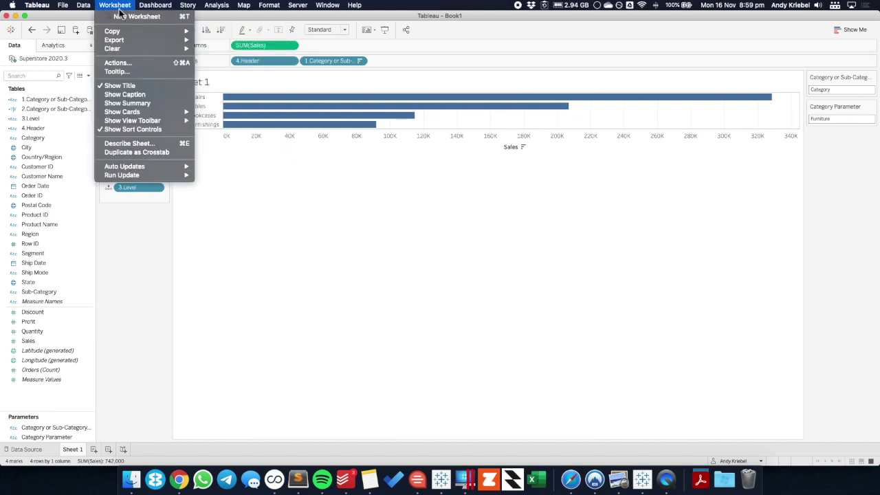
left_click(117, 63)
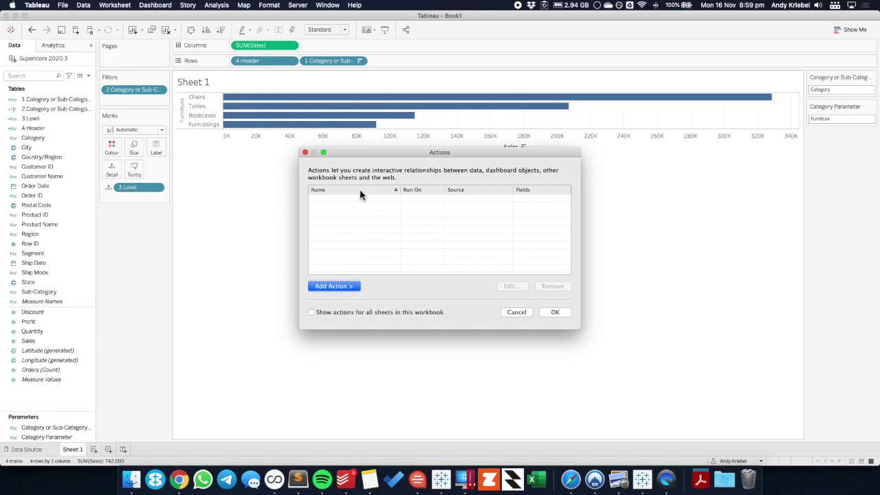
left_click(349, 287)
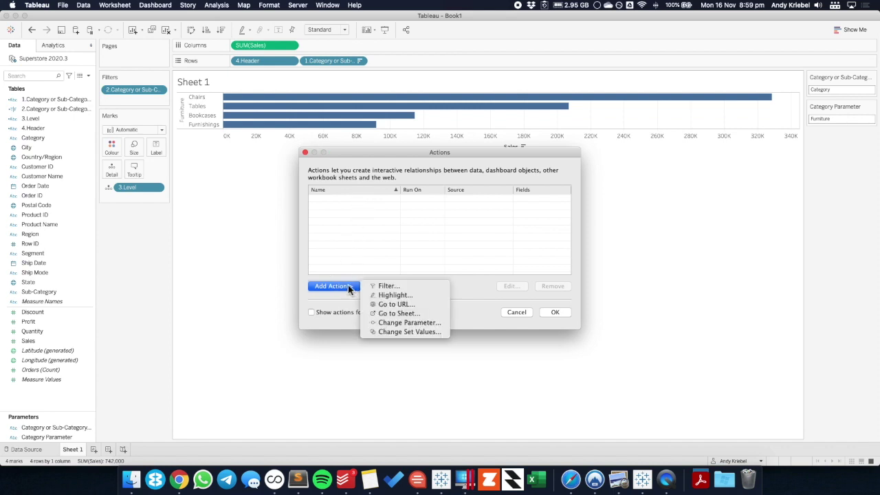
left_click(411, 322)
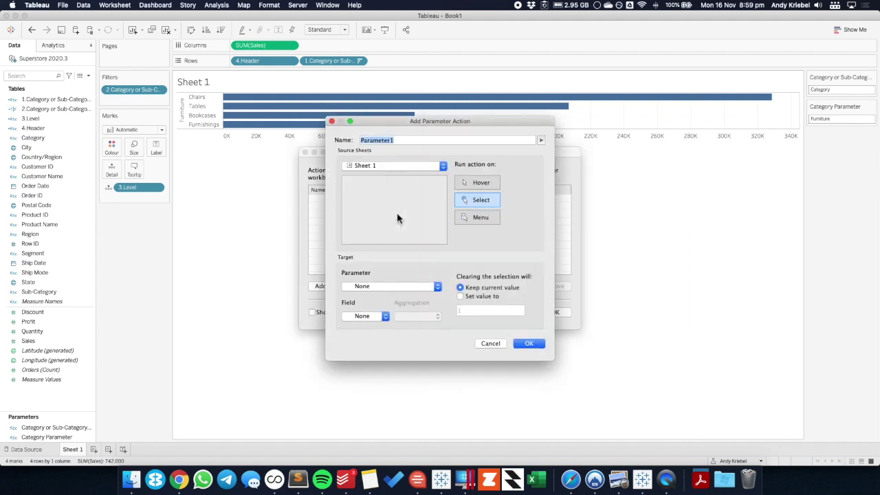
type("Update Category Parameter")
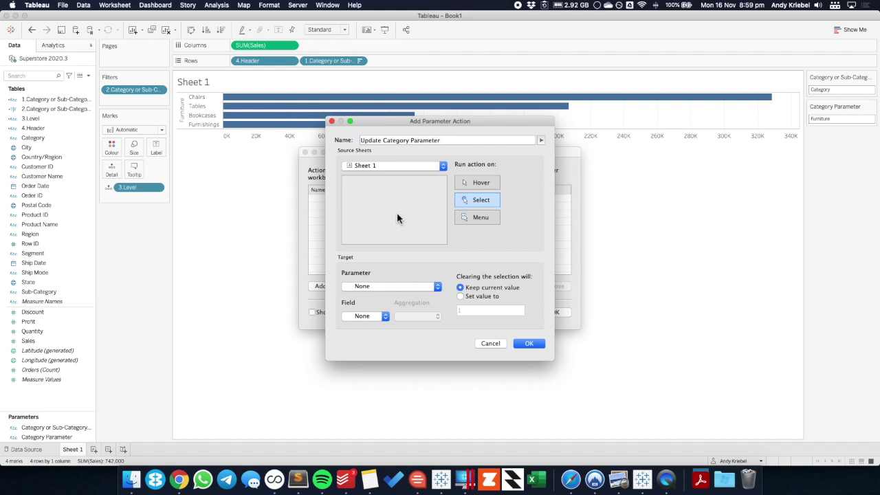
left_click(386, 286)
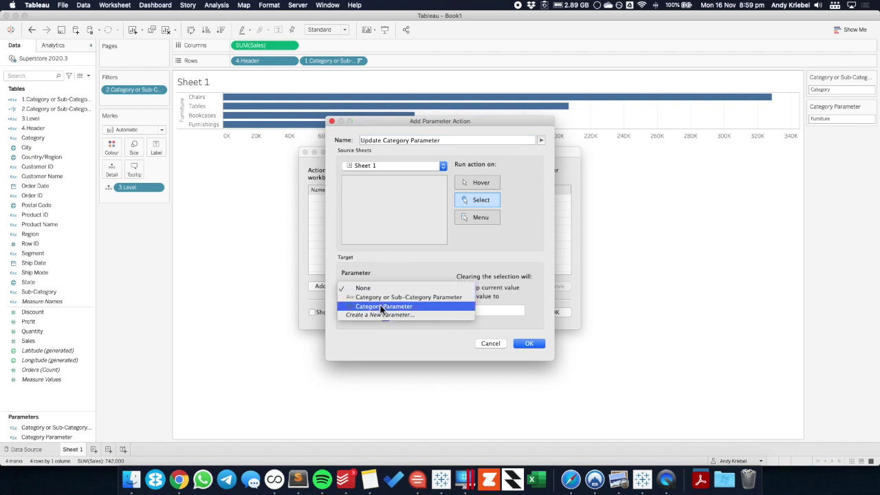
left_click(381, 307)
left_click(368, 317)
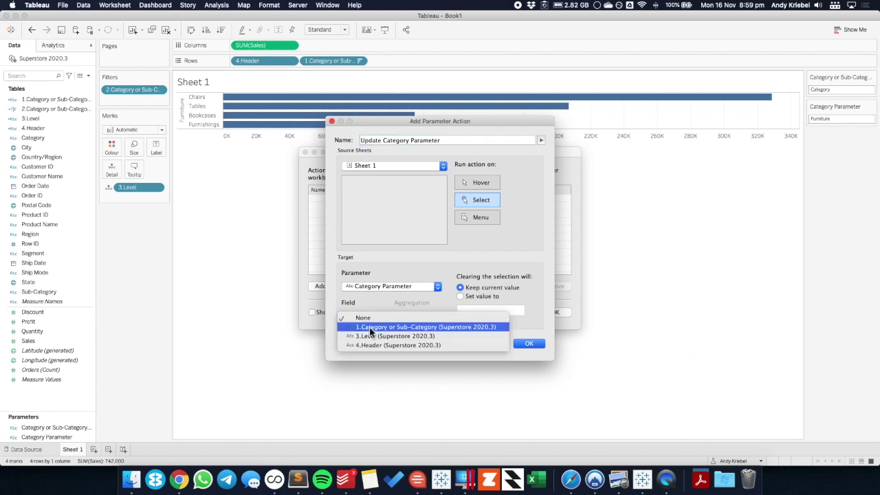
left_click(369, 326)
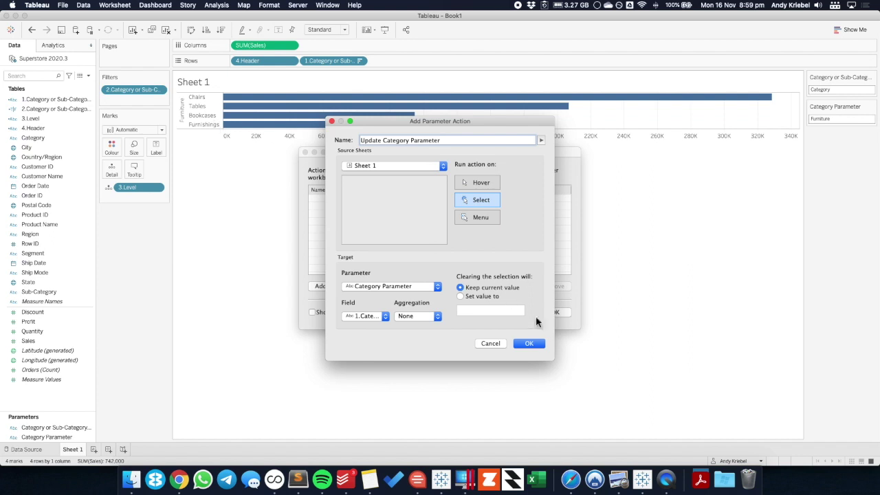
left_click(529, 344)
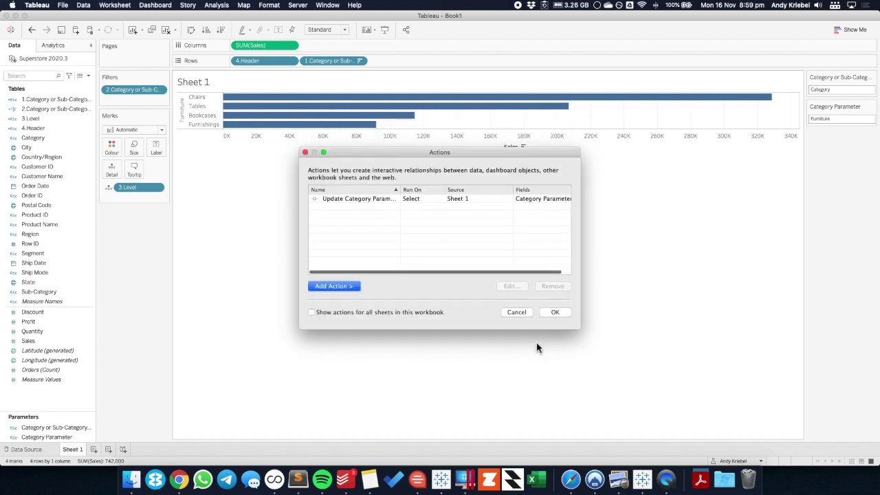
Create a second Change Parameter action named 'Update Category of Sub-Category'.
left_click(352, 287)
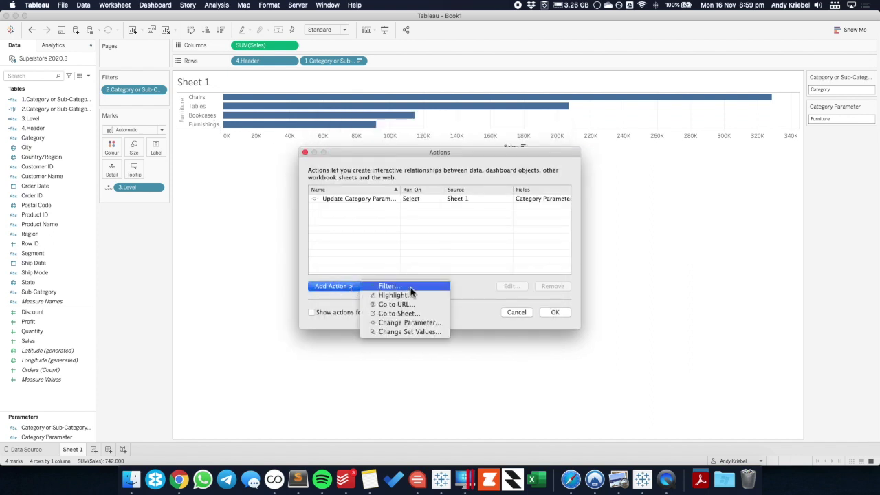
left_click(410, 324)
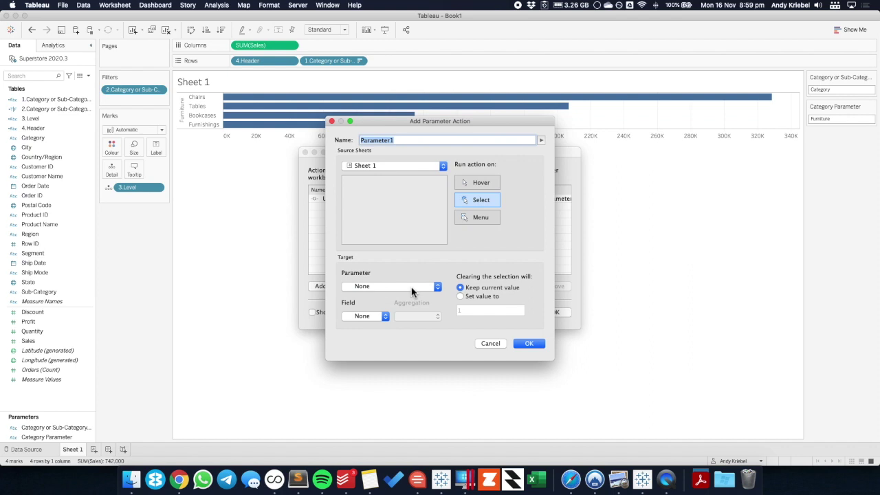
left_click(406, 140)
type("Update Catego")
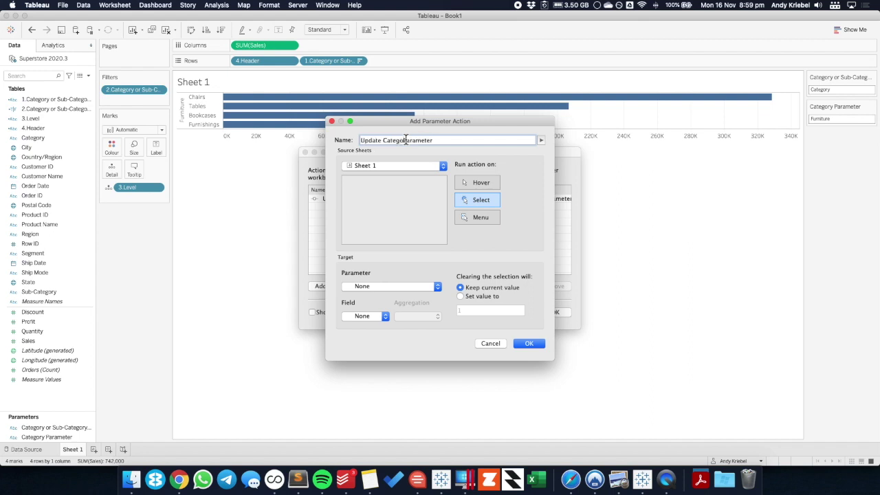
type("ry of Sub-Category")
left_click_drag(382, 141, 499, 143)
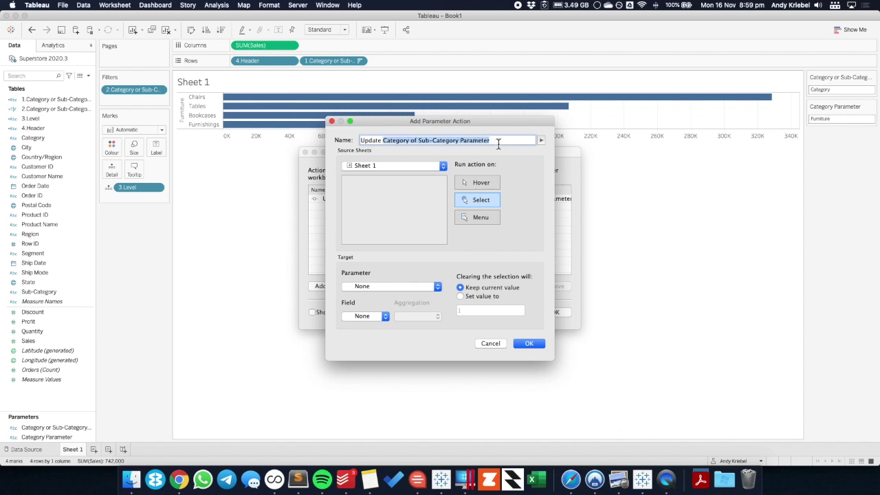
Target Category or Sub-Category Parameter with source field 3.Level, then save and close the actions list.
left_click(367, 286)
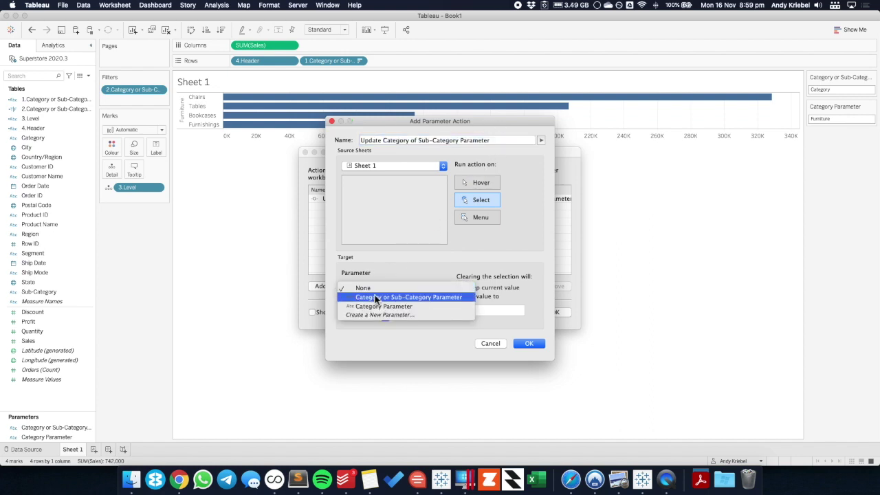
left_click(376, 298)
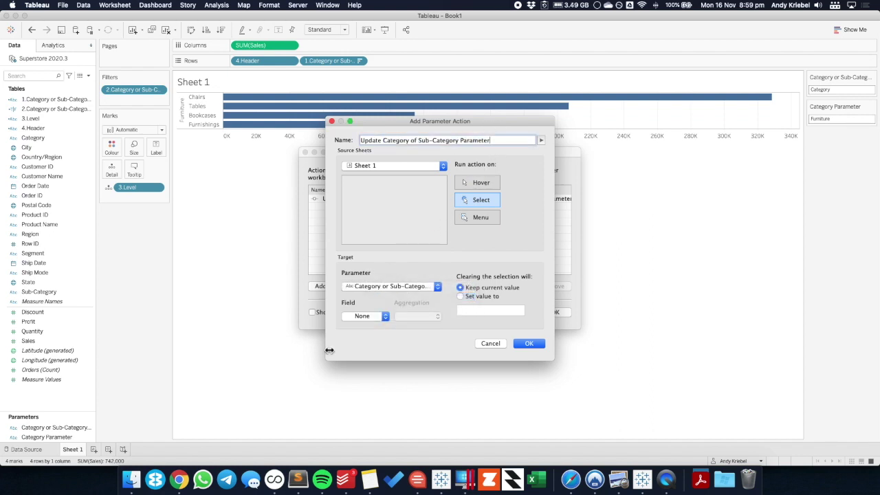
left_click(351, 316)
left_click(375, 336)
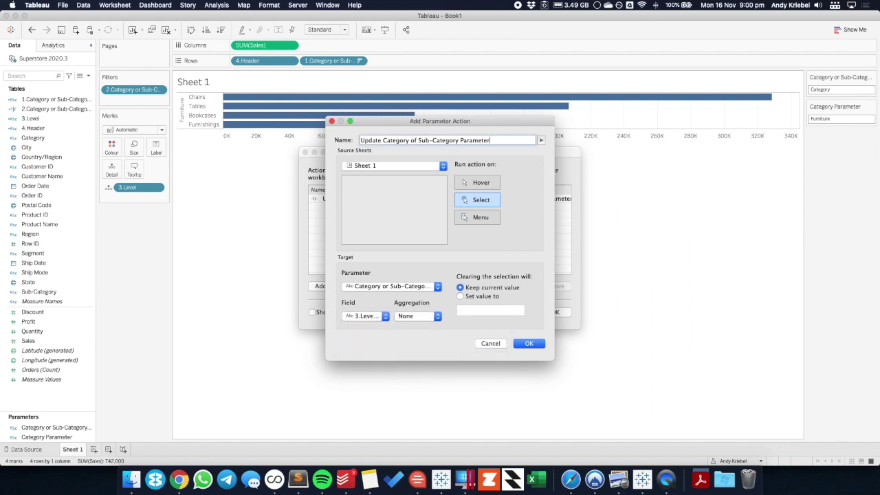
left_click(531, 344)
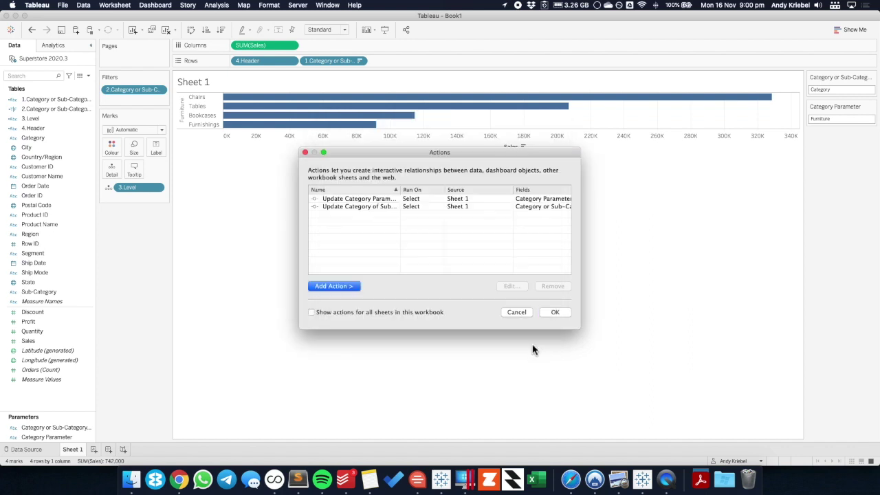
left_click(556, 313)
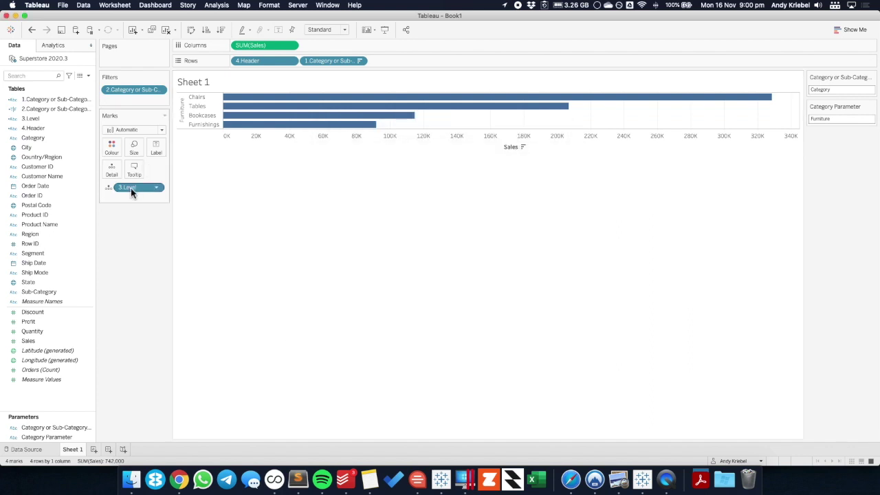
Add 3.Level to Rows and test drilling from Furniture to categories and into Office Supplies.
left_click_drag(131, 190, 470, 257)
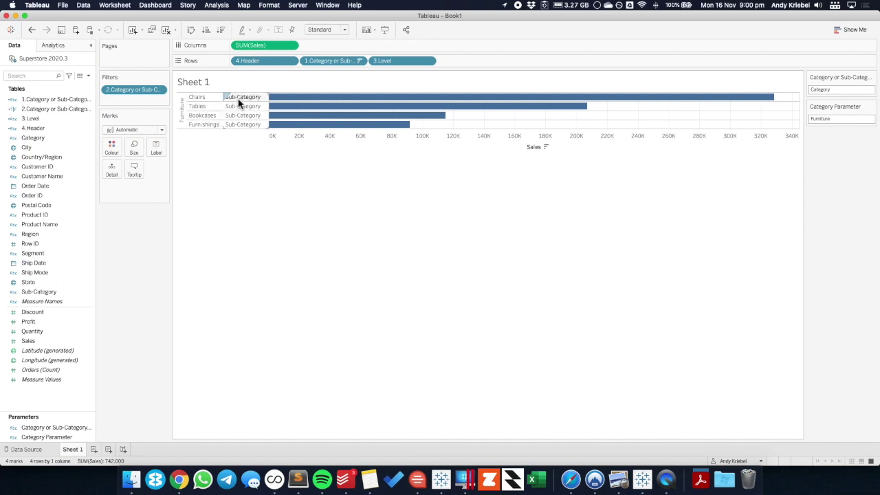
left_click(202, 107)
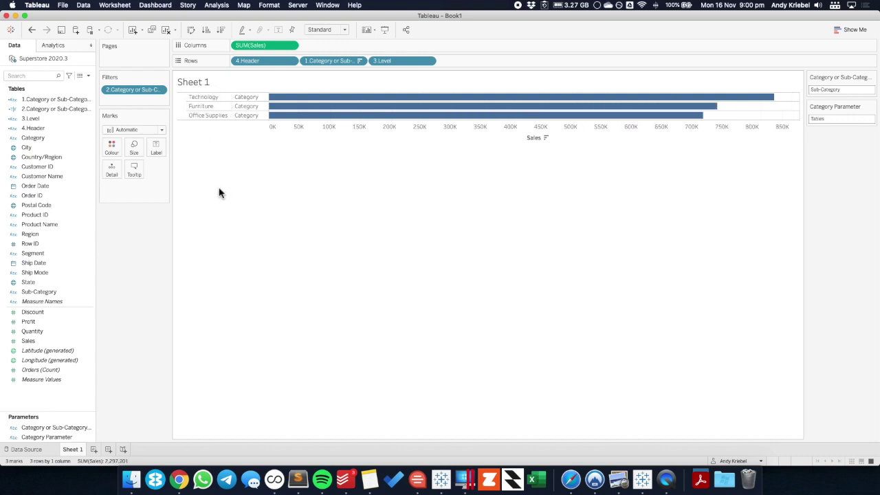
left_click(202, 116)
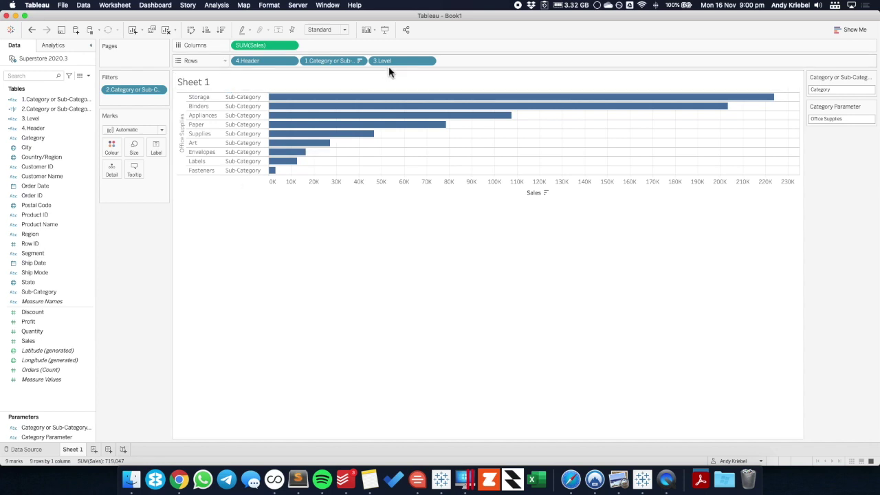
Move 3.Level from Rows to Detail and test drilling into and back out of Office Supplies.
left_click_drag(389, 63, 110, 174)
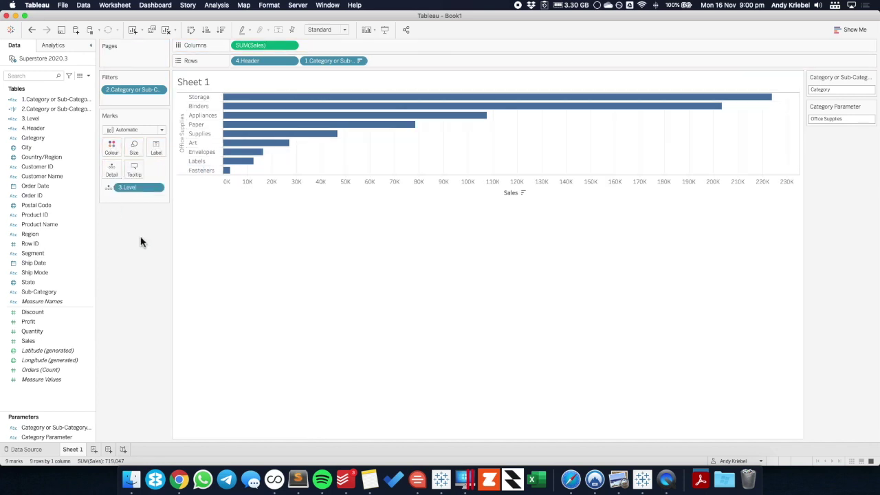
left_click(182, 157)
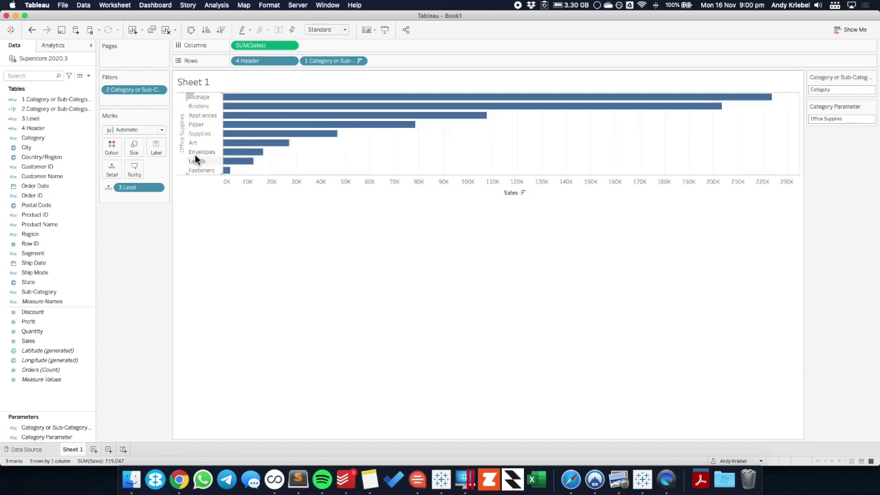
left_click(204, 137)
left_click(184, 114)
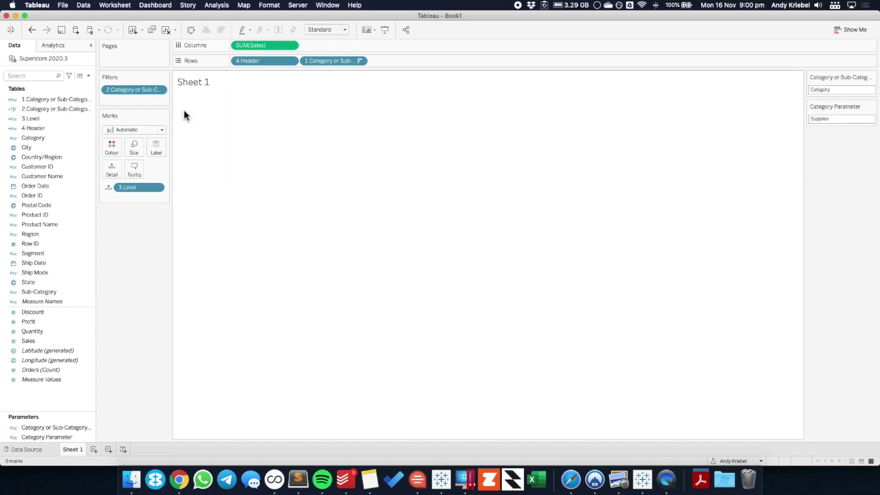
Undo the last change and set the 4.Header label font to Tableau Medium.
left_click(31, 32)
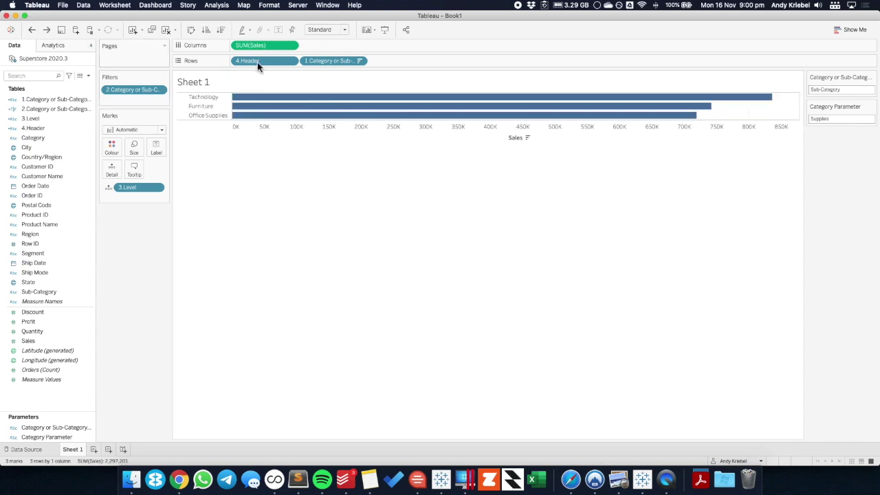
right_click(270, 61)
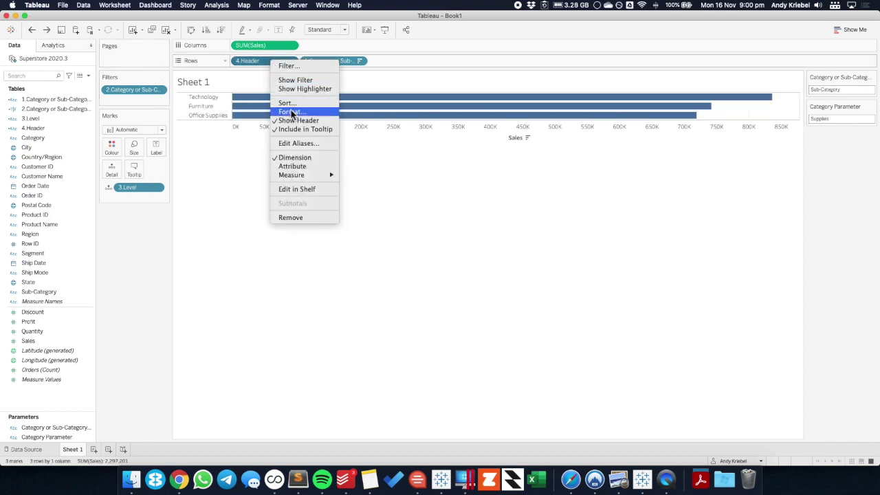
left_click(290, 111)
left_click(59, 105)
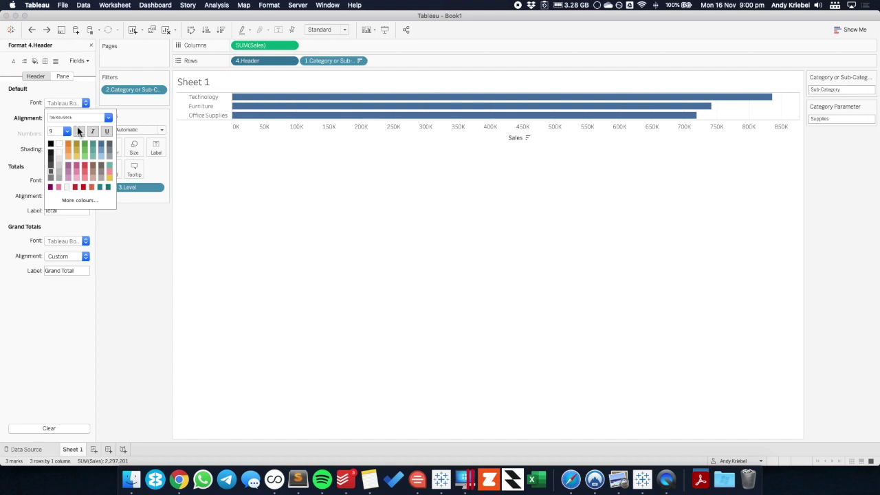
left_click(109, 117)
left_click(77, 140)
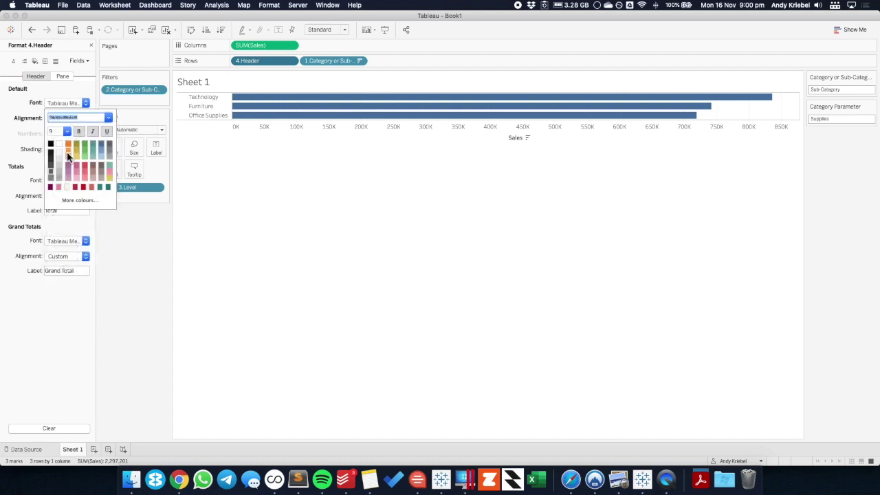
left_click(285, 193)
Test drilling into Technology and Office Supplies sub-categories and back to the categories.
left_click(207, 97)
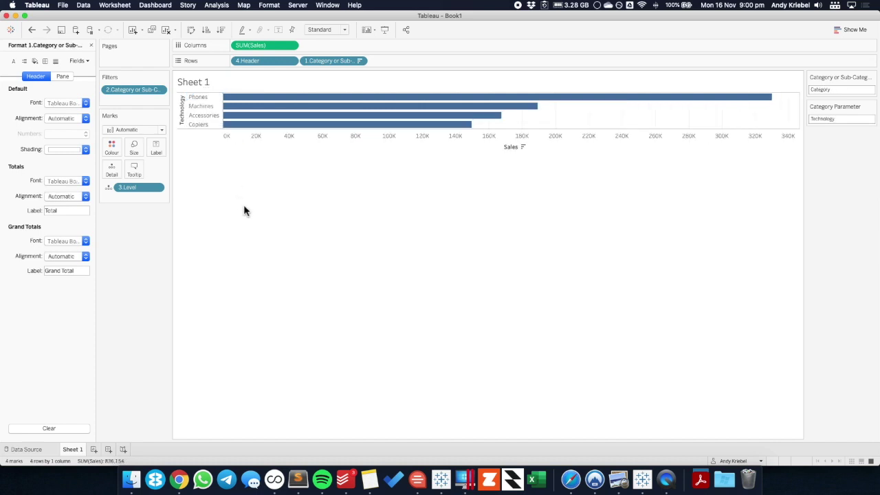
left_click(203, 106)
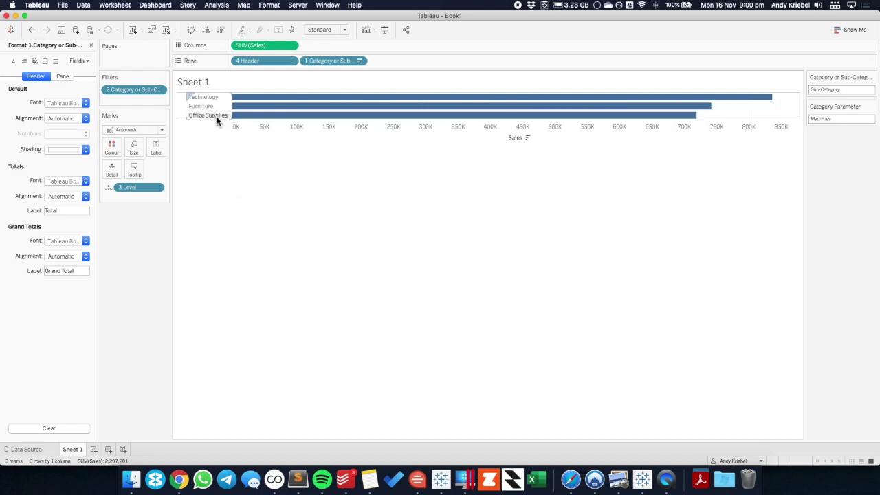
left_click(217, 120)
left_click(198, 132)
left_click(210, 97)
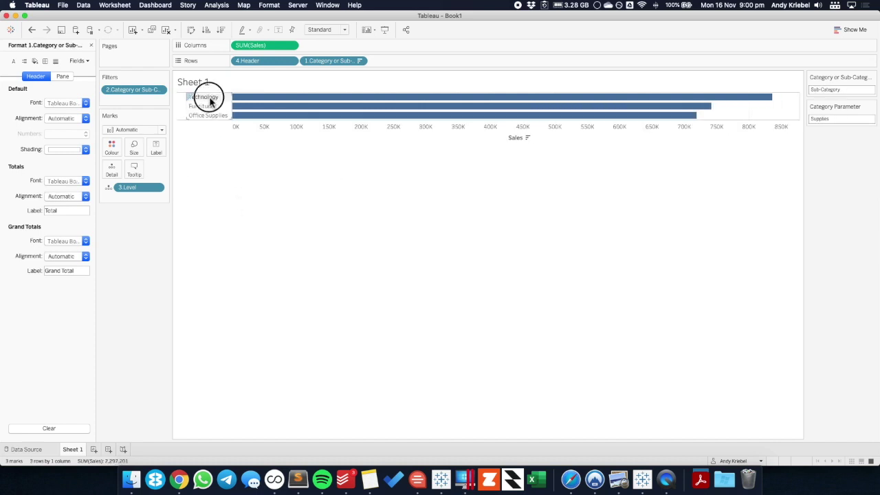